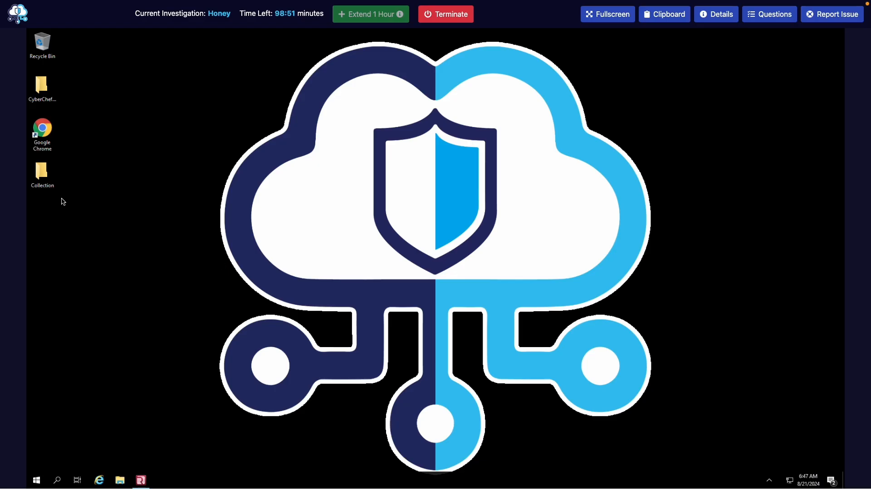
Browse the desktop Collection folder down to Sessions\AnalysisSession1 to view its files, and close the folder window.
double_click(42, 174)
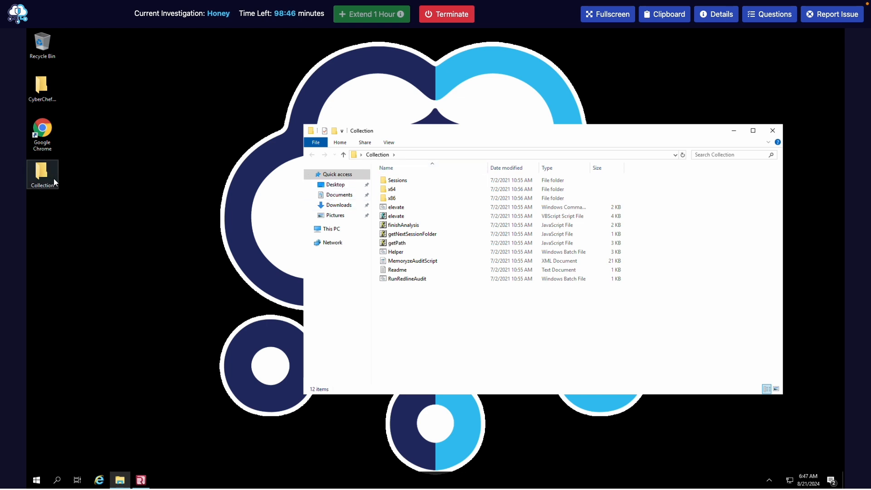
double_click(413, 181)
double_click(414, 182)
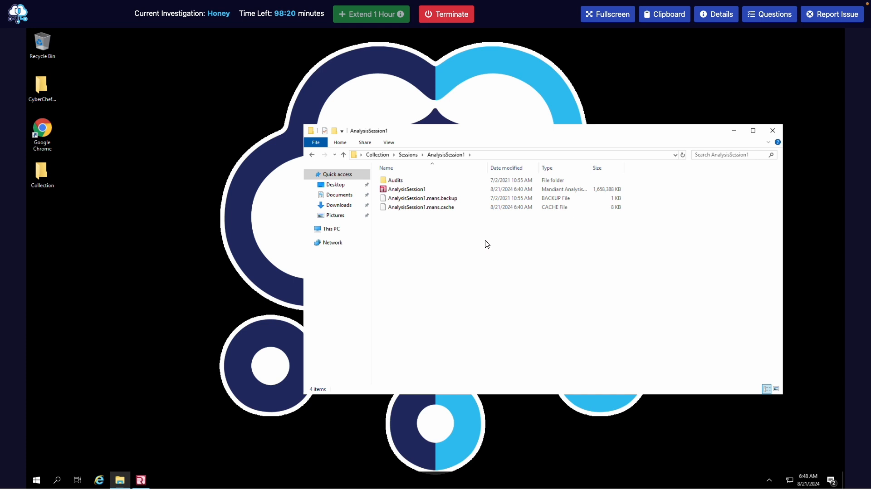
left_click(771, 131)
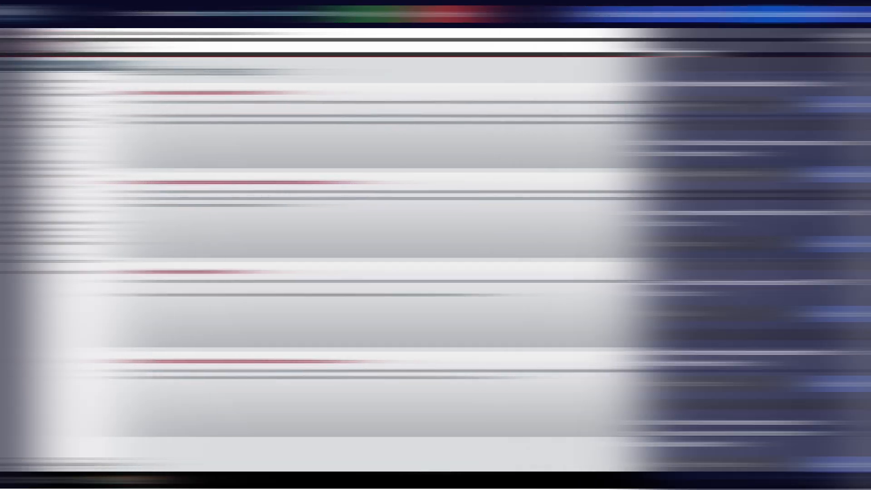
Read the investigation questions and look up the installed Redline version in the Control Panel's list of installed programs.
left_click(770, 14)
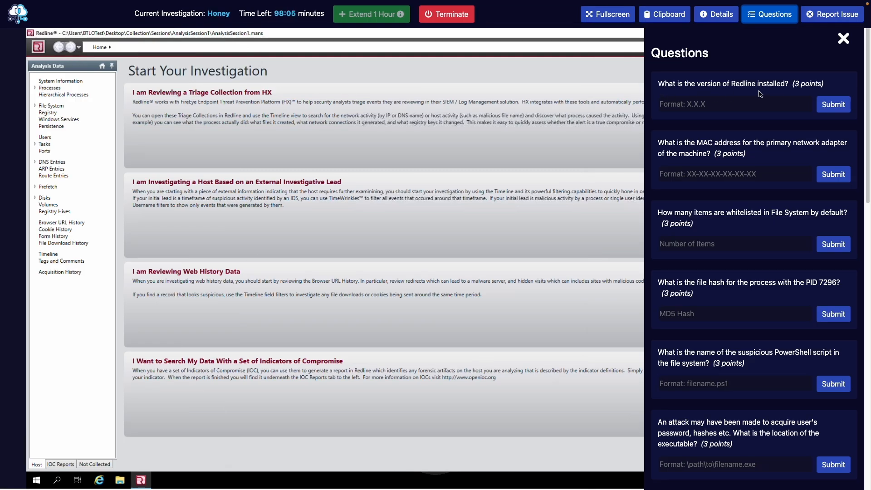
left_click(845, 41)
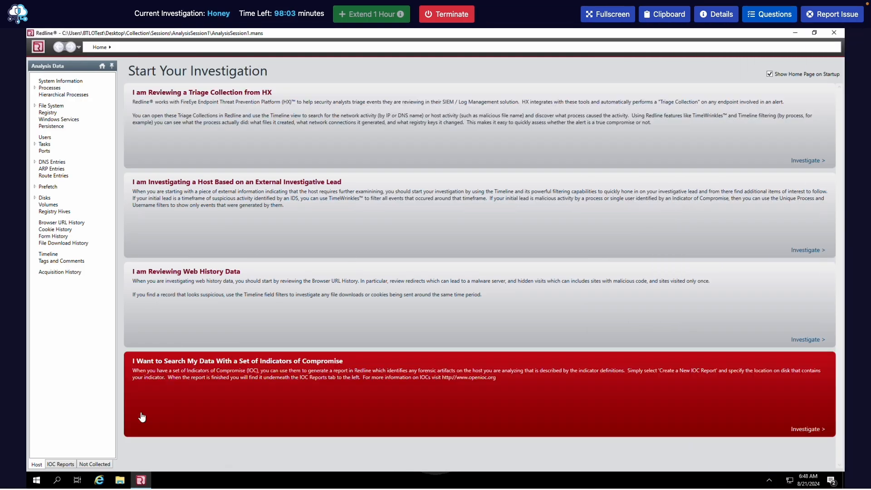
left_click(57, 481)
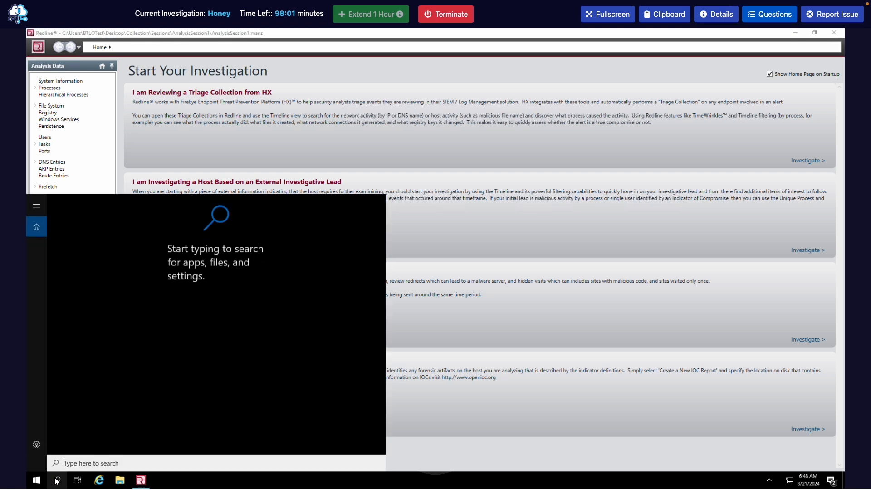
type("contr")
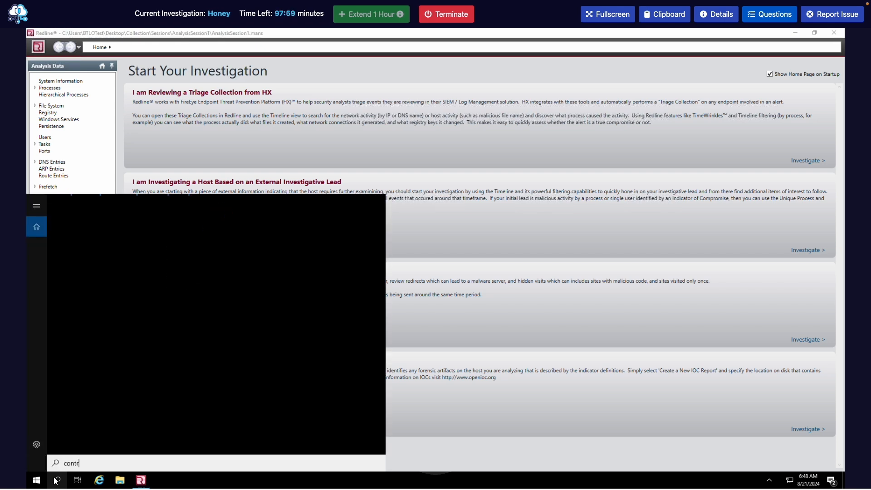
key("Return")
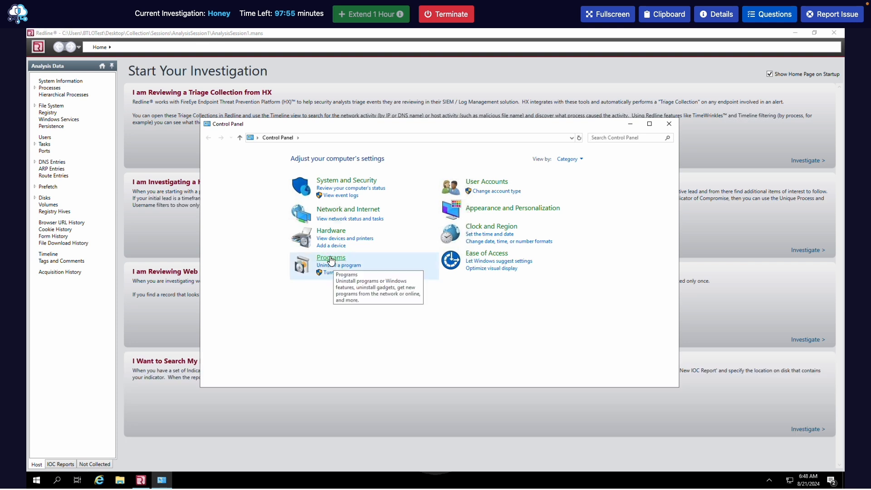
left_click(333, 259)
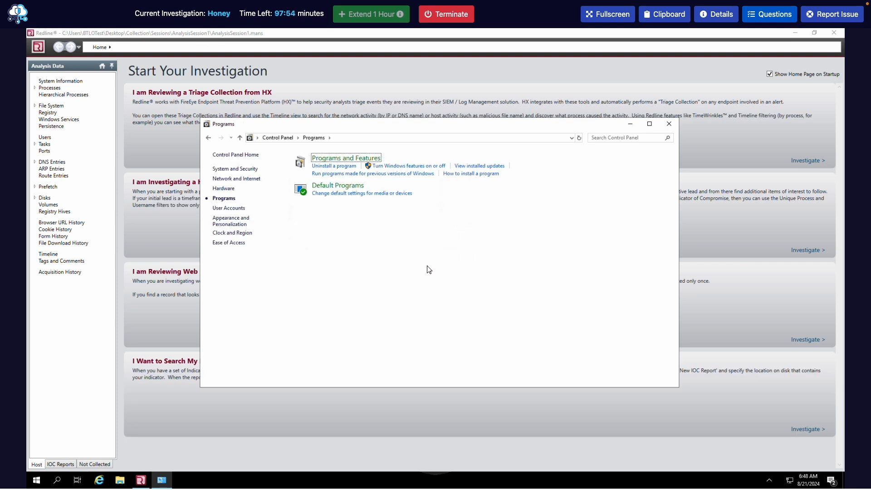
left_click(334, 166)
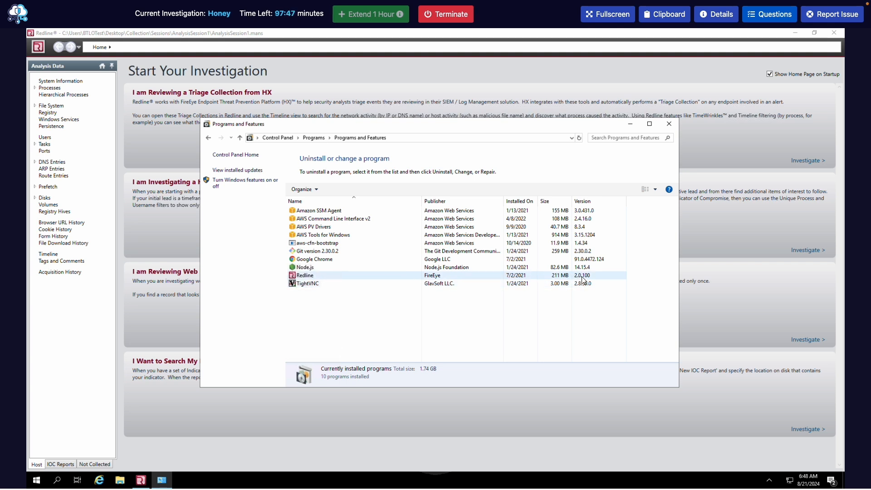
Try submitting 2.0.100 as the answer to the question about the installed Redline version.
left_click(770, 14)
left_click(741, 99)
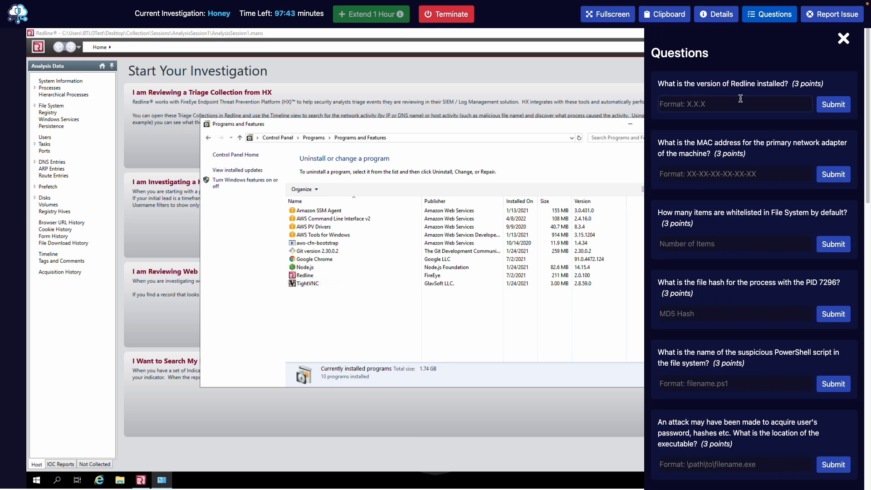
type("2.0.100")
key("Return")
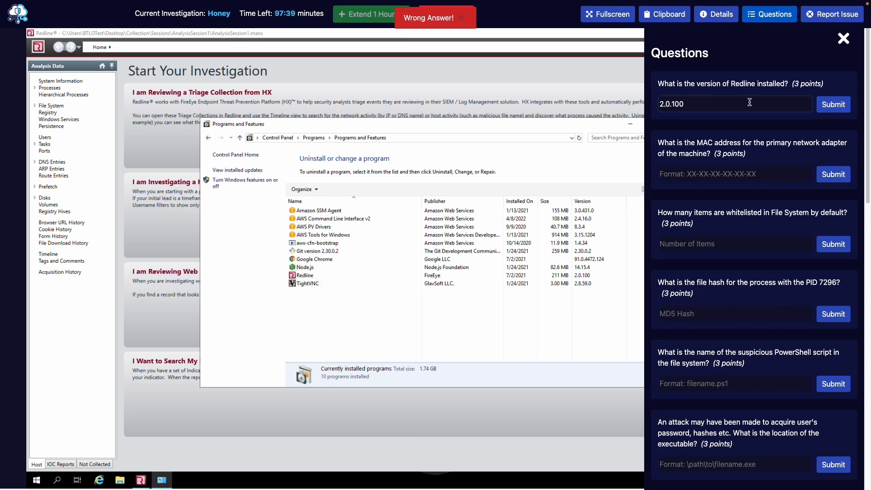
Replace the Redline version answer with 2.0.1 and submit it.
key("super+a")
key("BackSpace")
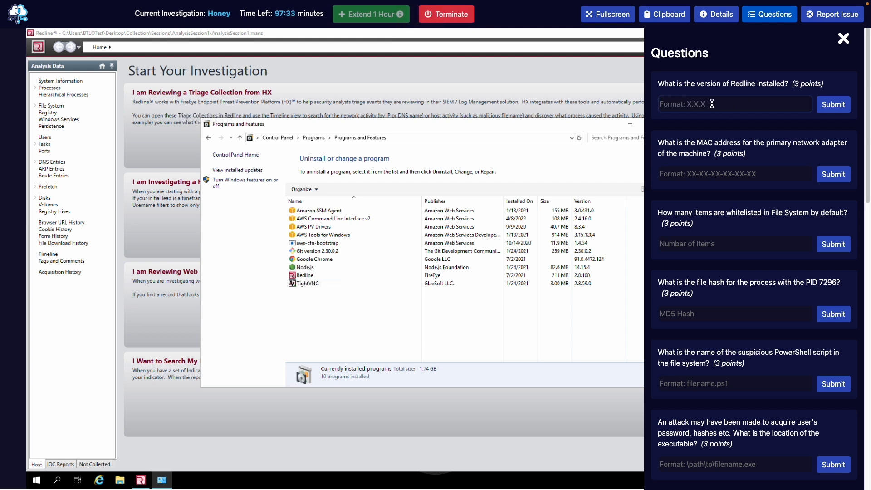
type("2.0.1")
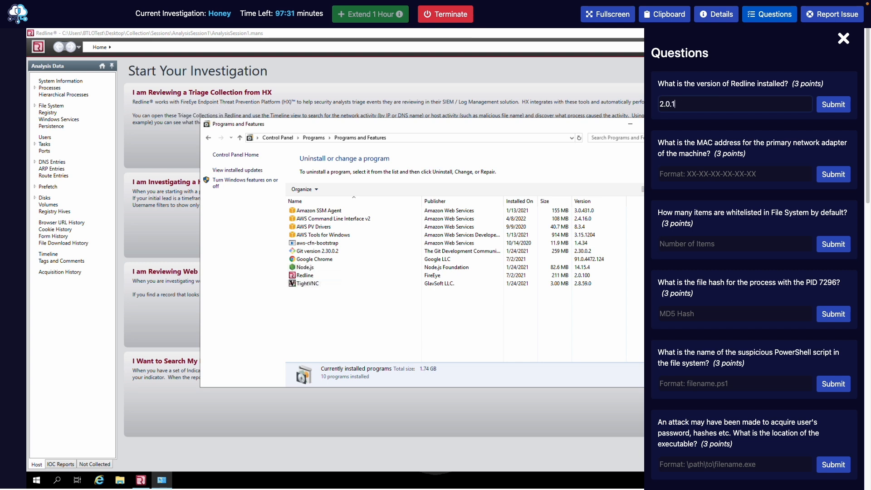
key("Return")
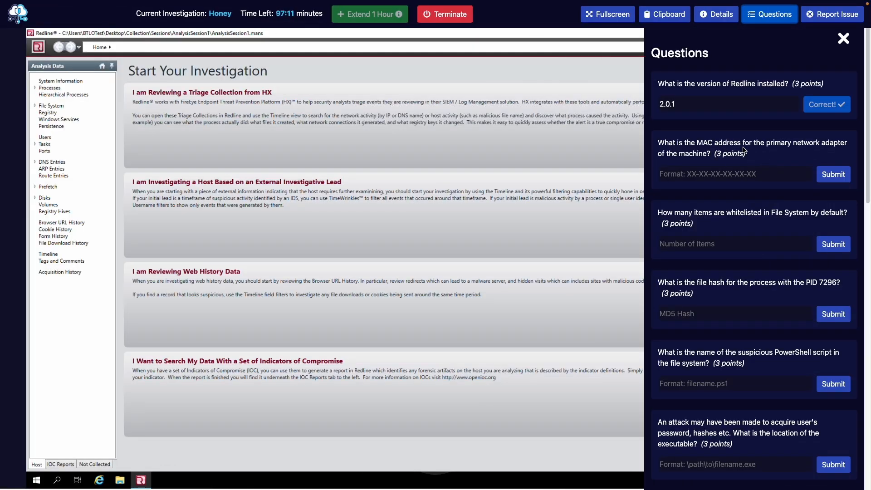
Copy the primary network adapter's MAC address from the analysed host's System Information.
left_click(762, 19)
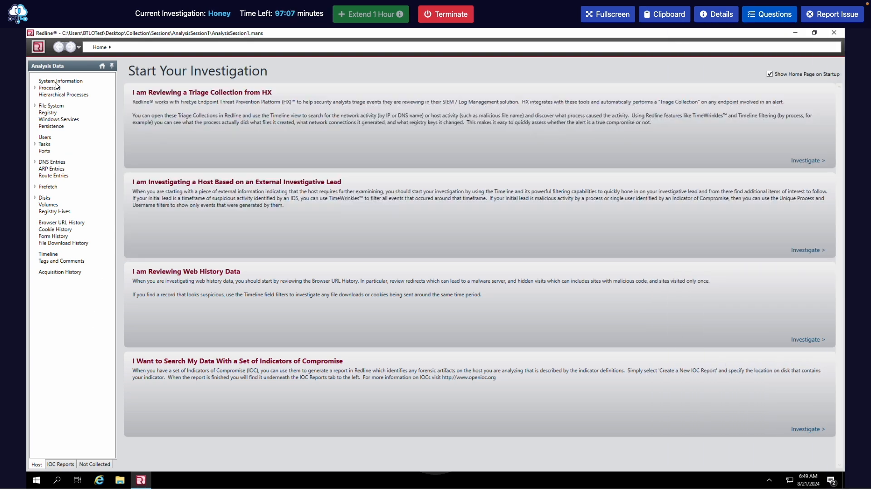
left_click(55, 81)
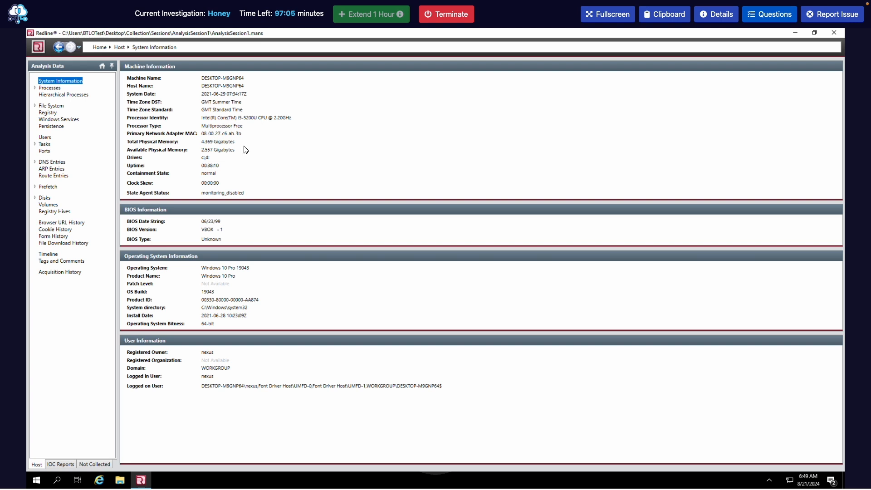
left_click_drag(243, 134, 186, 138)
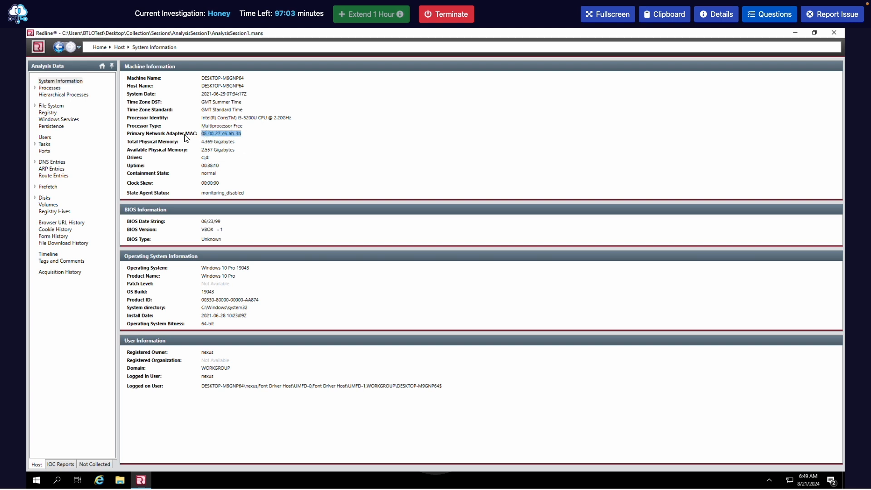
left_click(130, 137)
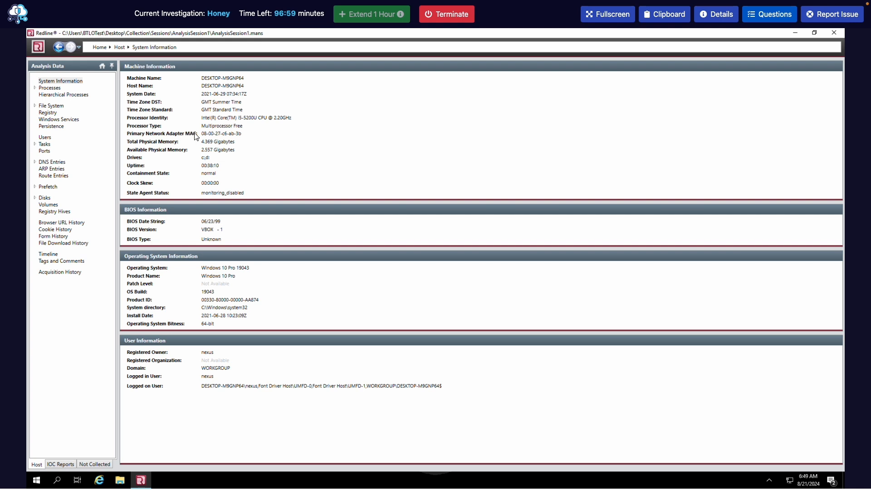
double_click(232, 135)
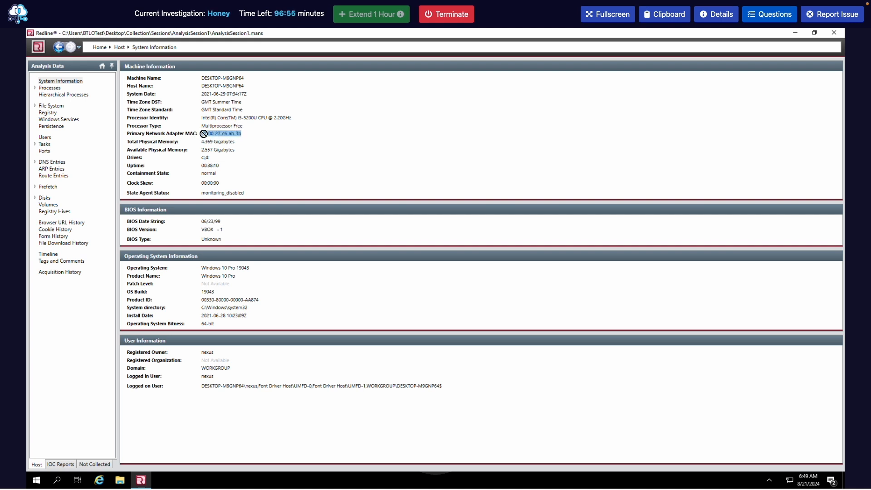
right_click(206, 133)
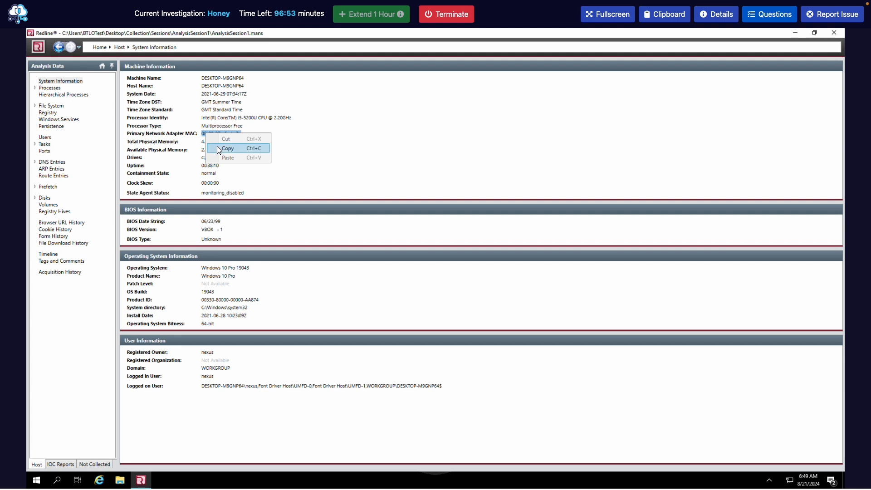
left_click(219, 149)
Check the shared clipboard and submit the copied 08-00-27-c6-ab-3b as the answer to the MAC address question.
left_click(665, 14)
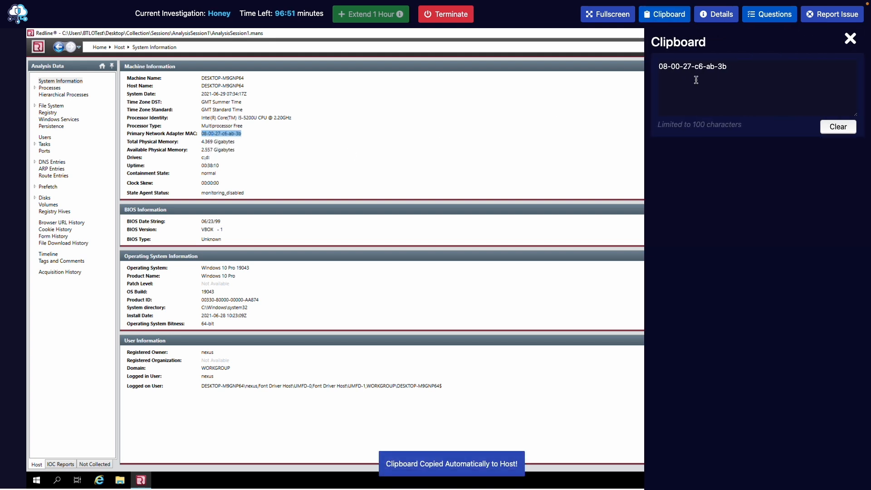
left_click(760, 18)
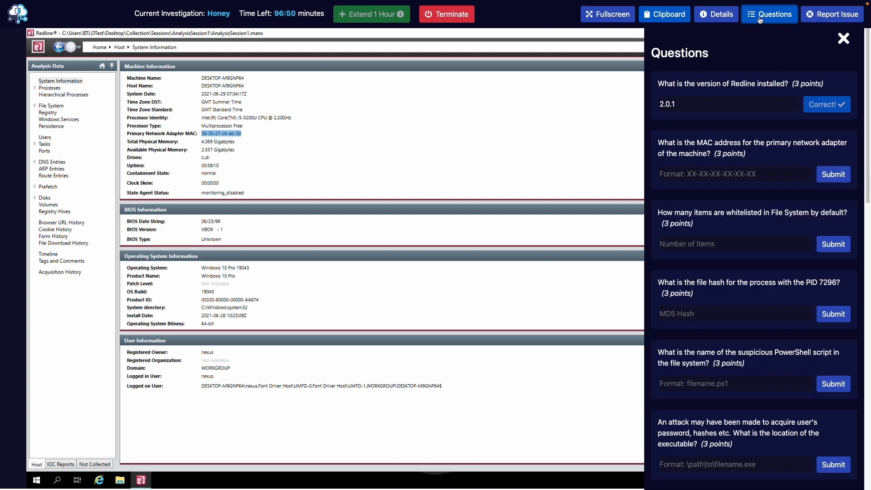
left_click(701, 170)
key("ctrl+v")
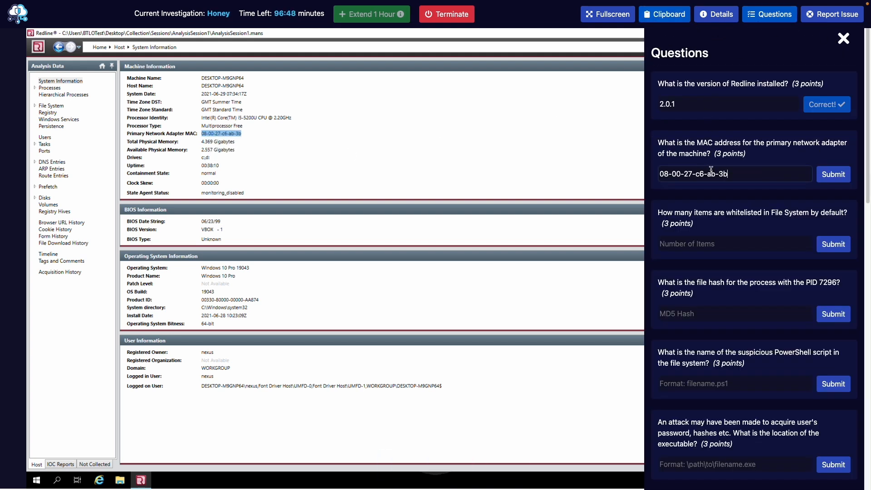
left_click(833, 177)
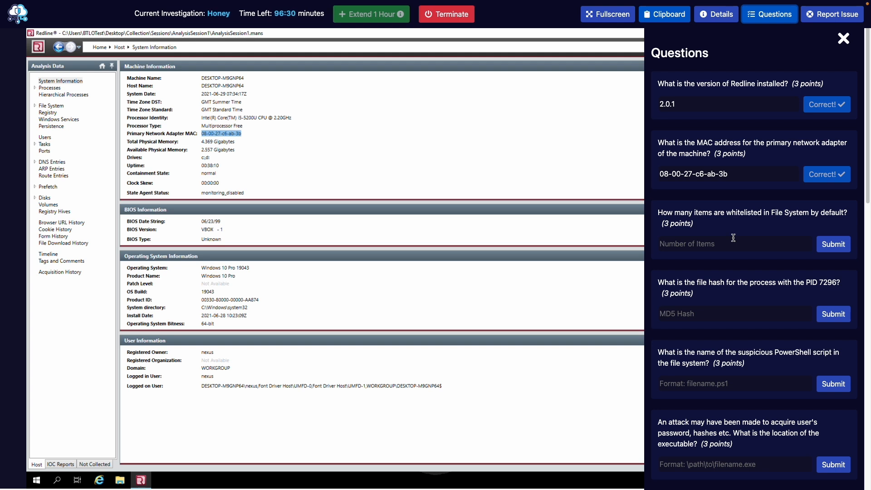
Look up the total MD5s in File System's whitelist management options and submit 676964 as the whitelisted items answer.
left_click(766, 20)
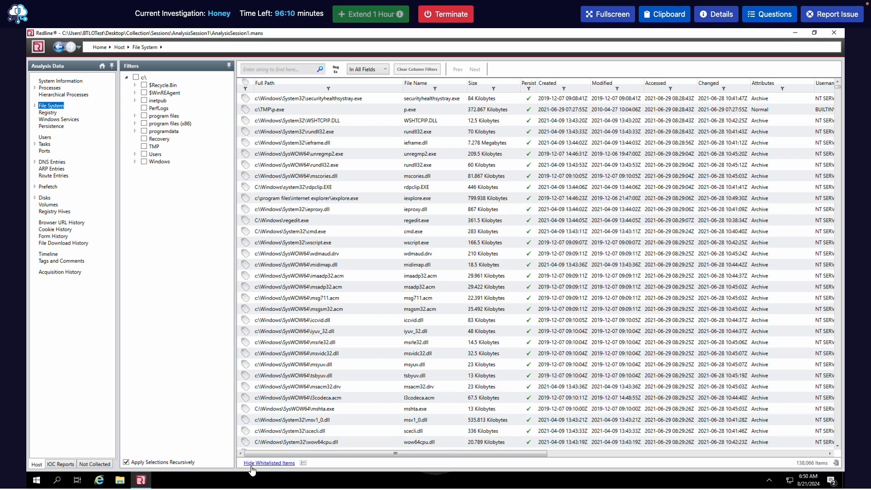
left_click(303, 463)
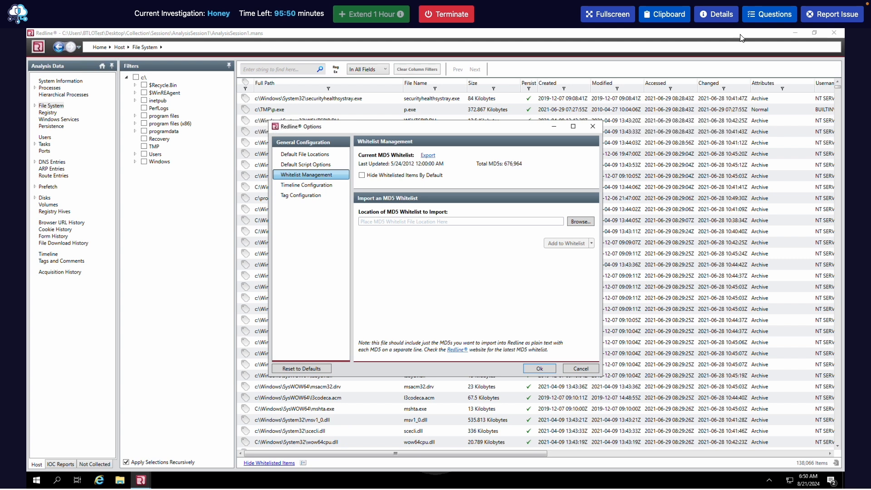
left_click(770, 14)
left_click(718, 245)
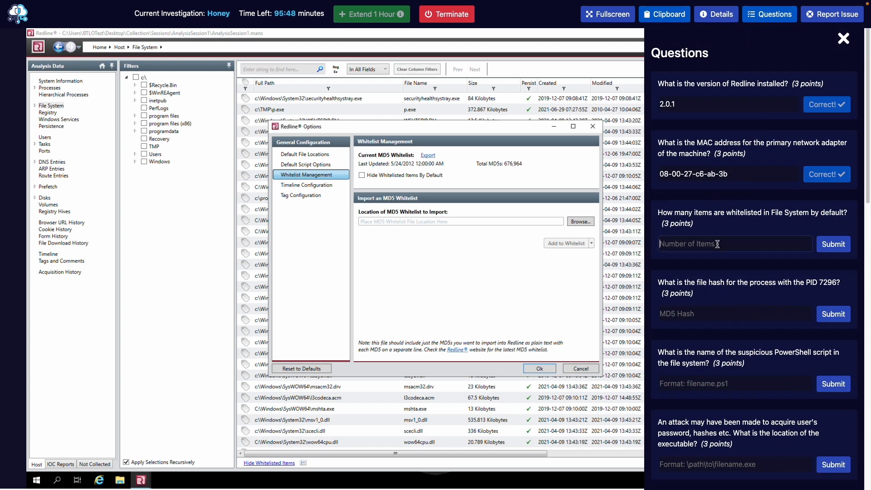
type("676964")
left_click(834, 244)
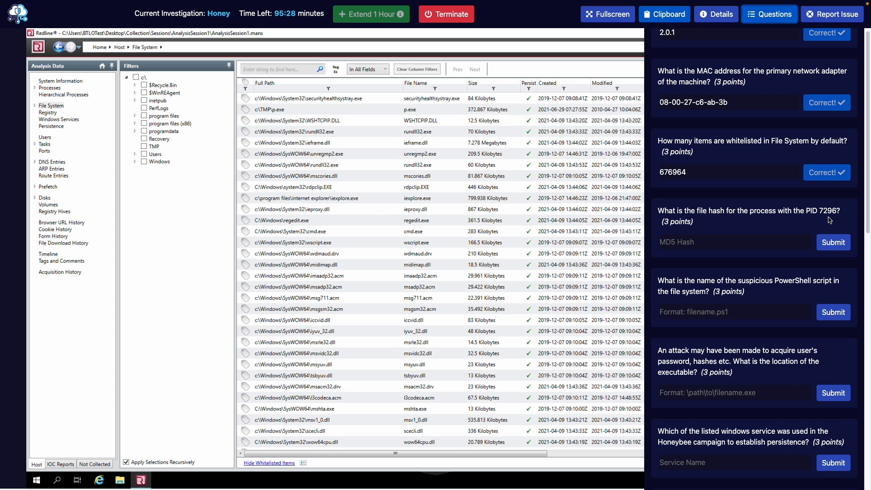
Search the host's Processes list for 7296 in the PID field only.
left_click(771, 21)
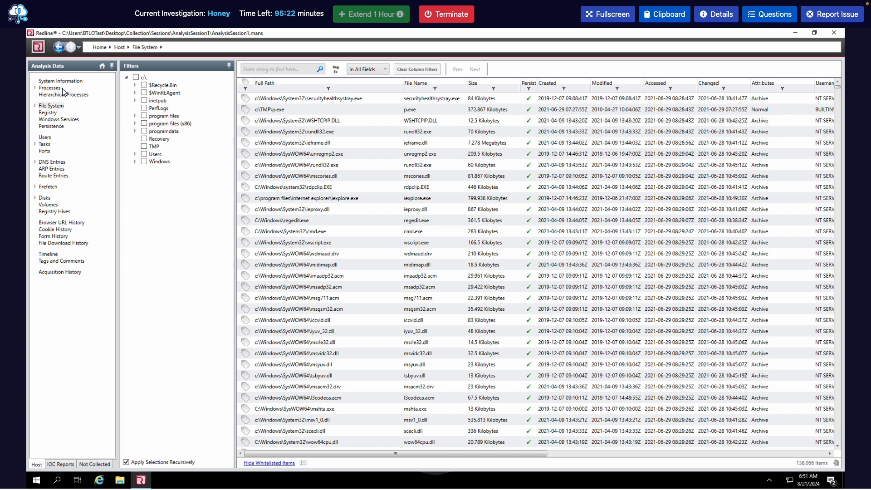
left_click(49, 88)
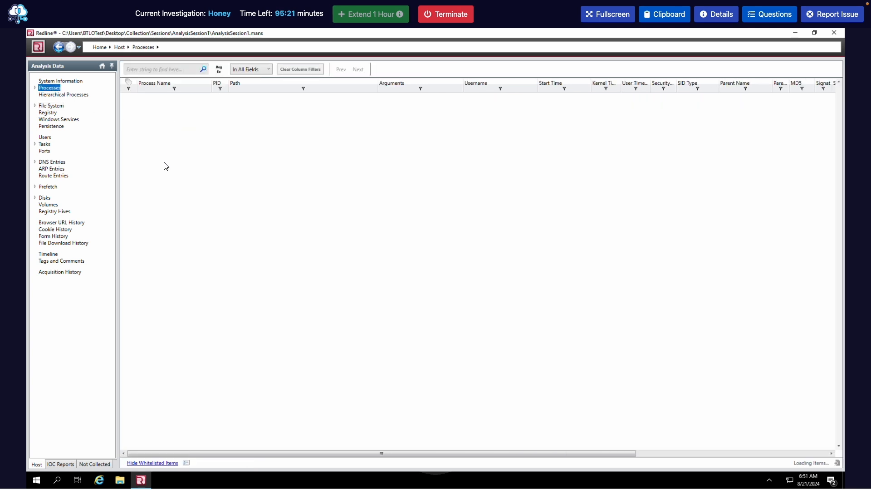
left_click(167, 70)
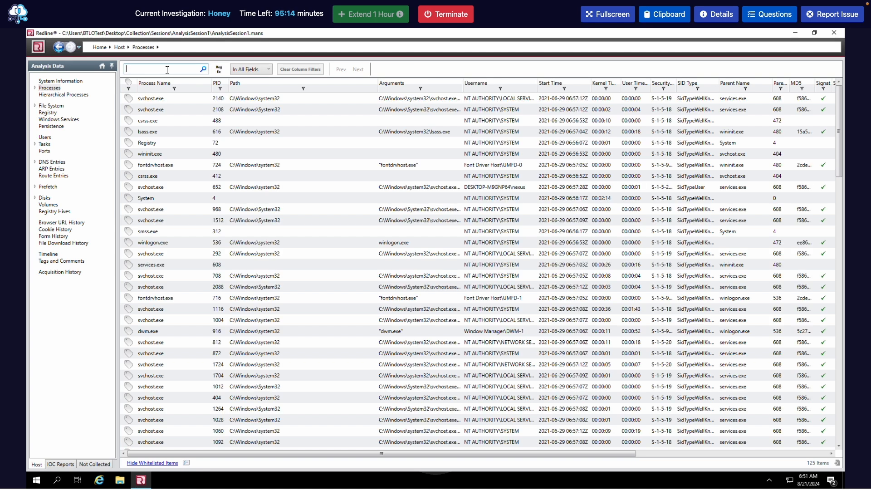
type("7296")
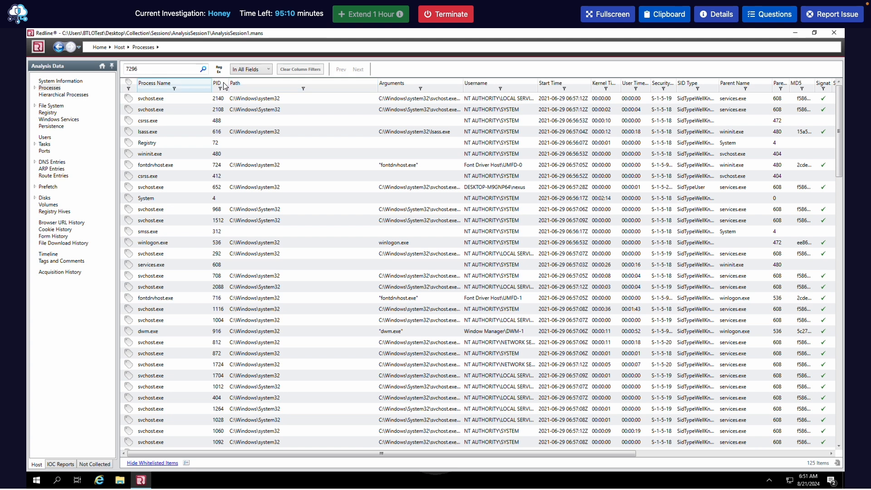
left_click(242, 72)
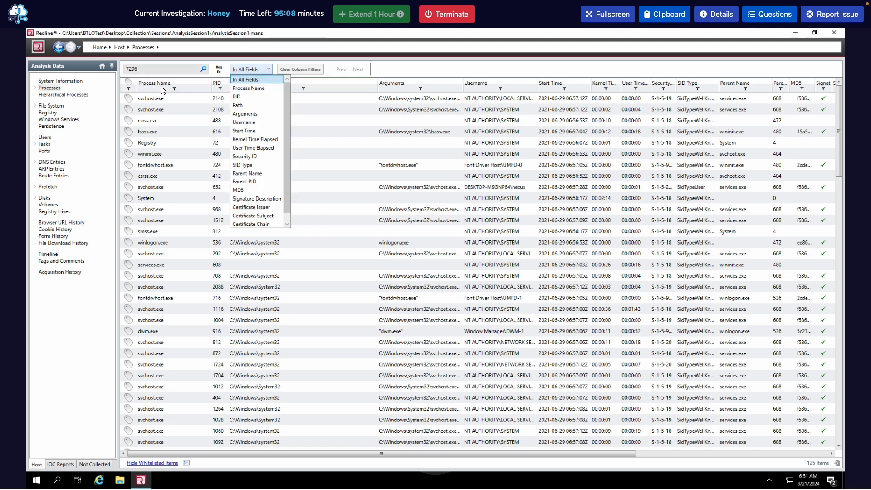
left_click(245, 96)
left_click(204, 69)
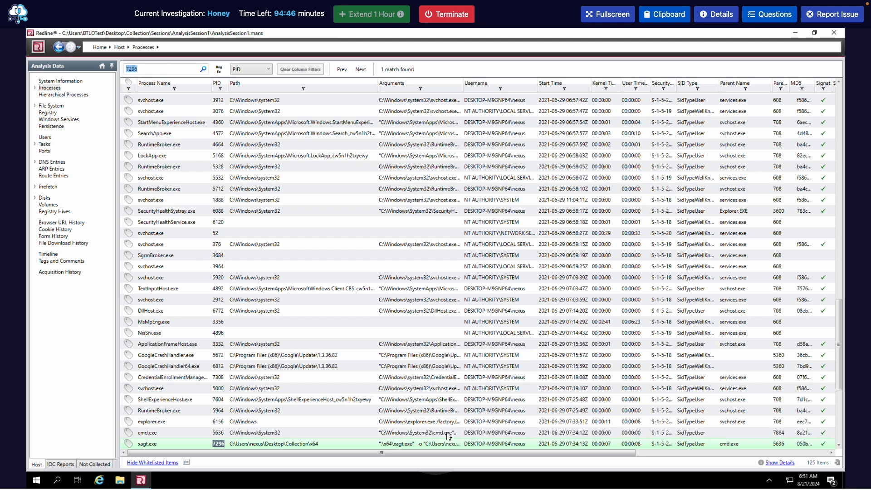
Widen the MD5 column of the Processes list to fit full hashes and select the xagt.exe entry with PID 7296.
left_click_drag(510, 453, 652, 453)
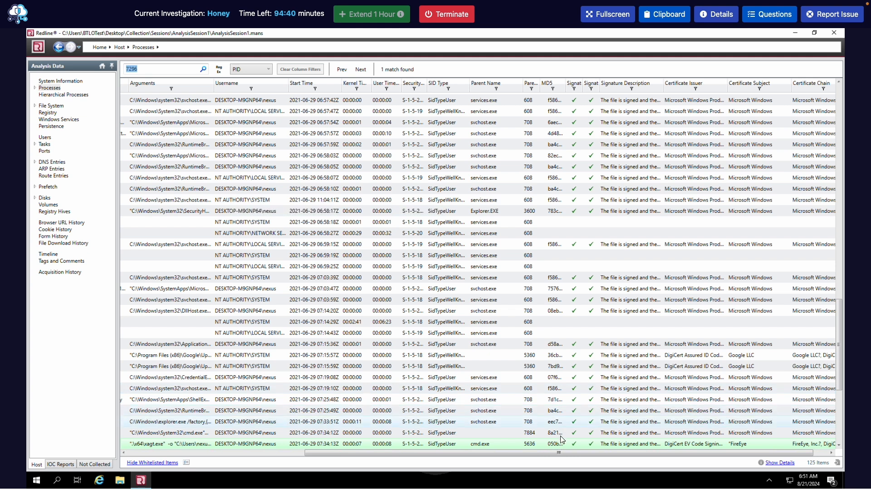
left_click_drag(566, 91, 679, 90)
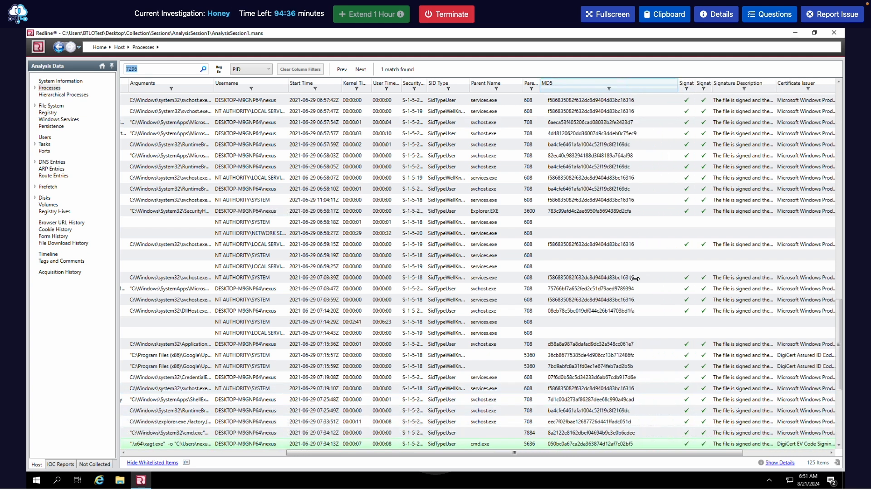
left_click(593, 445)
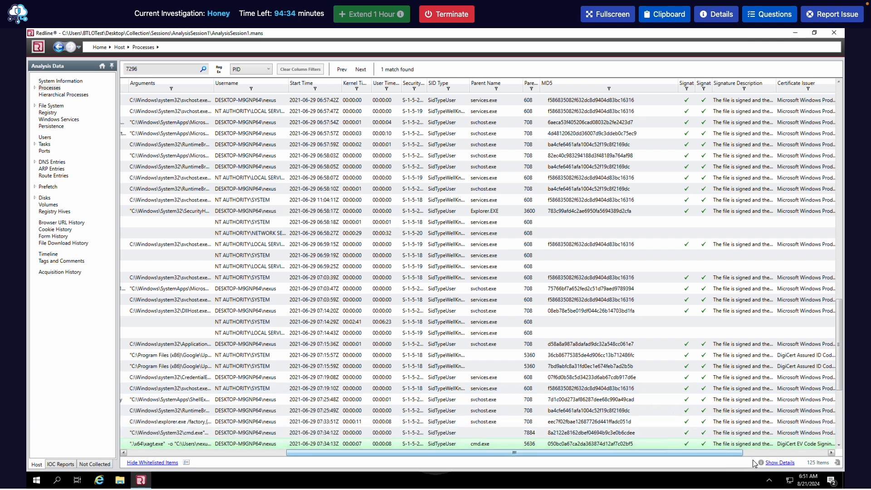
Show the xagt.exe process's file details and copy its MD5 hash.
left_click(777, 462)
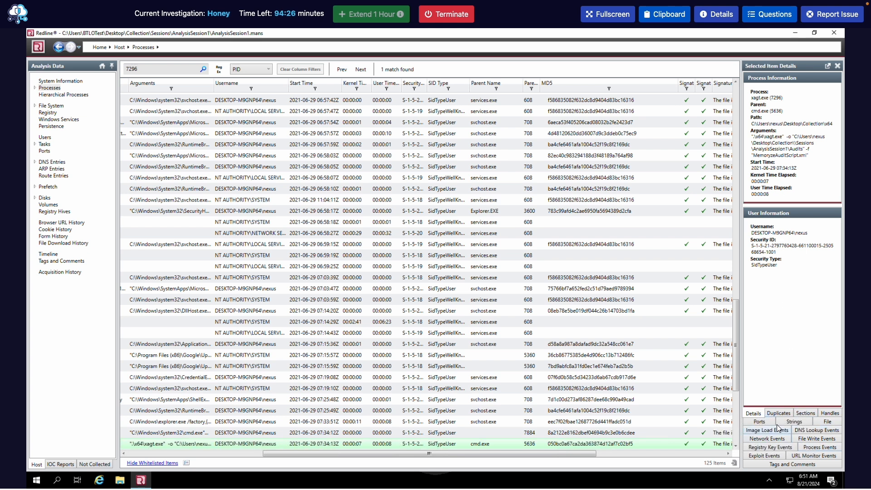
left_click(826, 422)
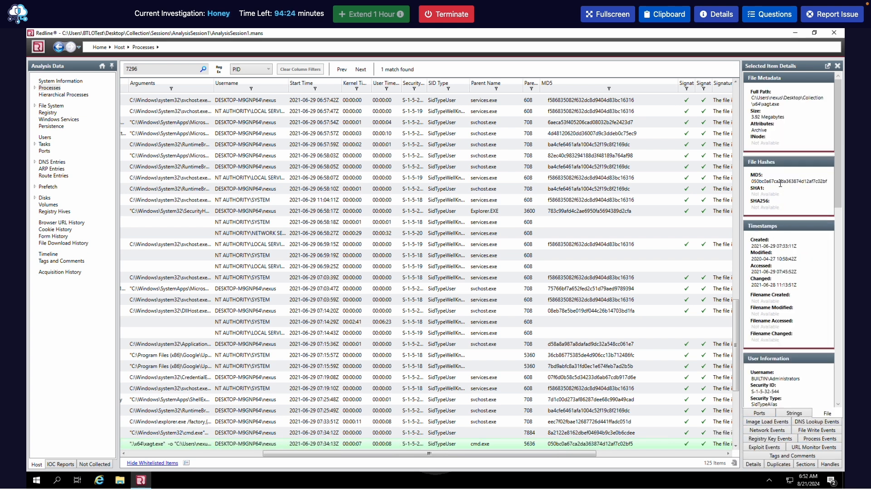
double_click(779, 182)
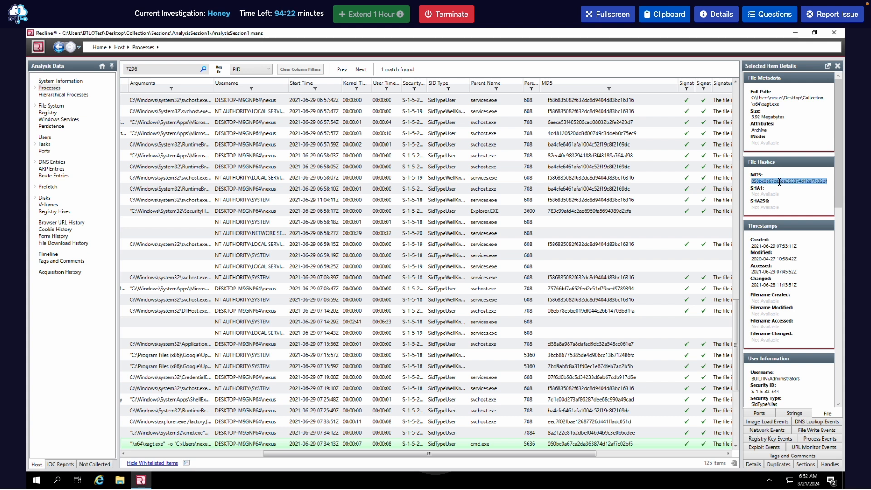
right_click(779, 182)
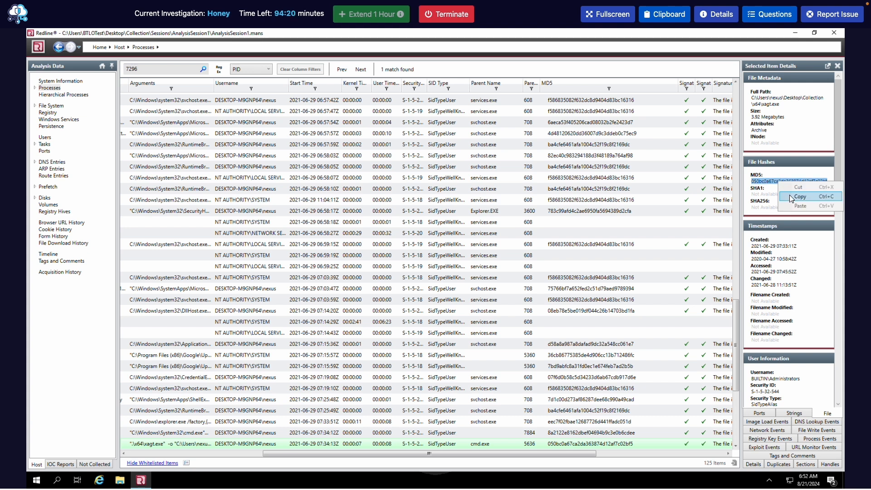
left_click(790, 197)
Check the shared clipboard and submit 050bc0a67ca2da363874d12af7c02bf5 as the answer to the PID 7296 file hash question.
left_click(670, 17)
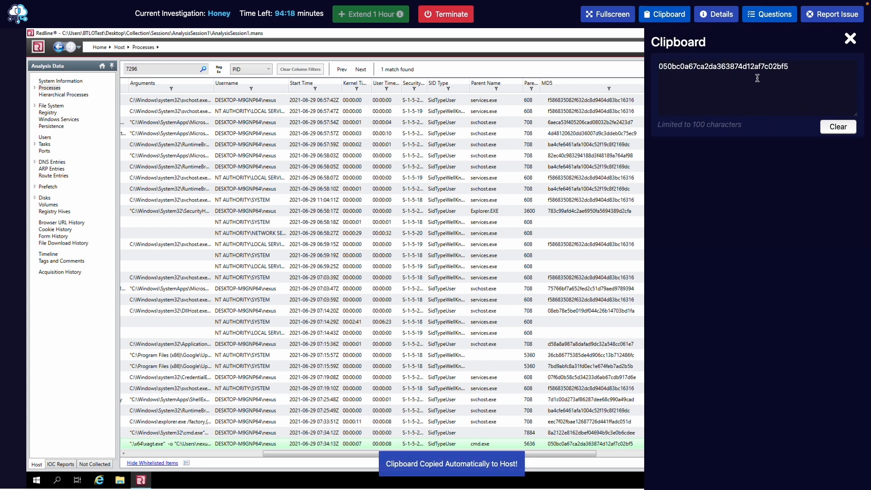
left_click(769, 17)
left_click(726, 313)
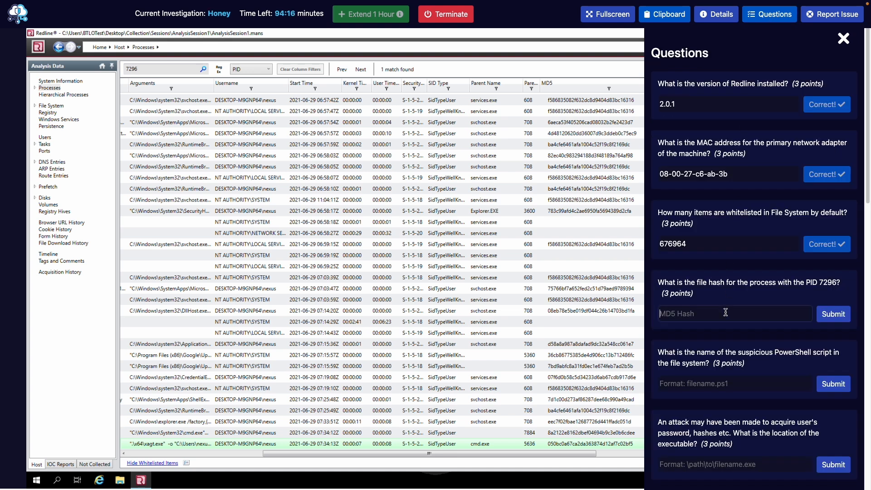
key("ctrl+v")
left_click(830, 316)
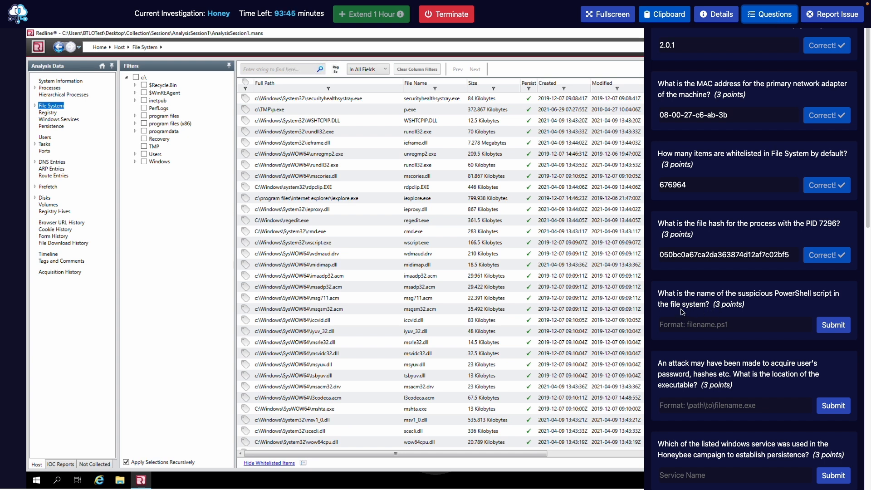
Close the questions and search the host's File System list for powershell in all fields.
left_click(763, 14)
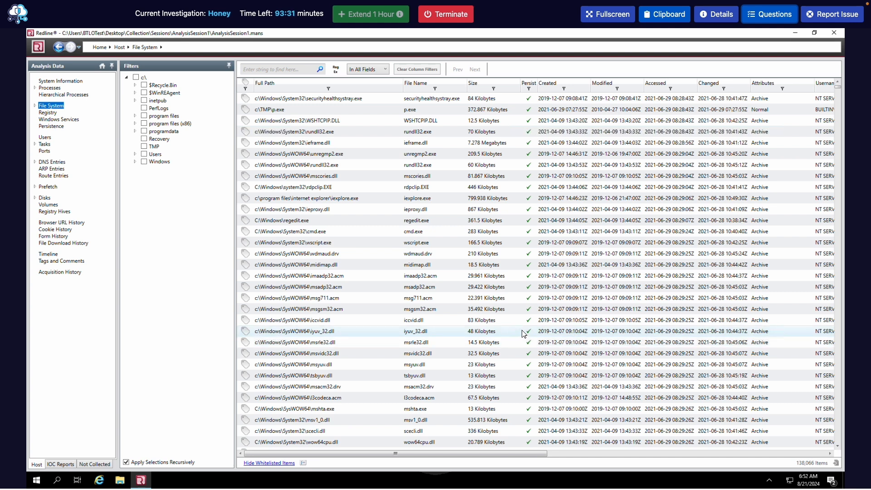
left_click(300, 71)
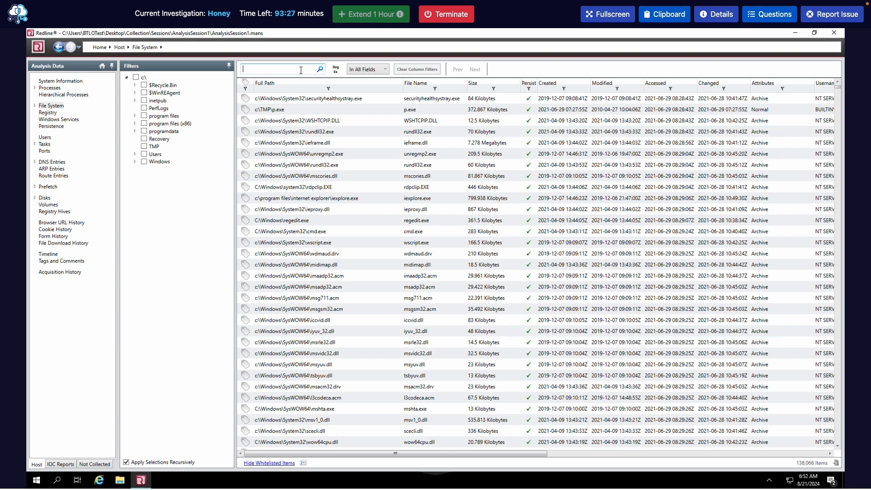
type("powershell")
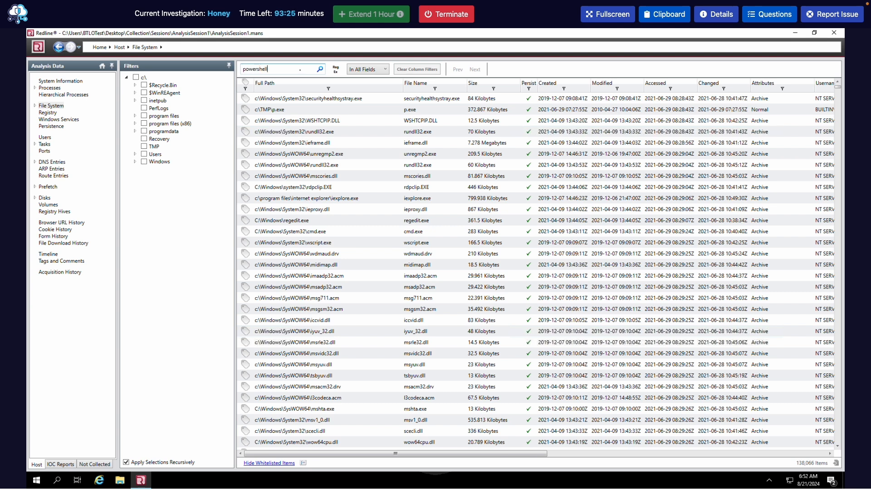
key("Return")
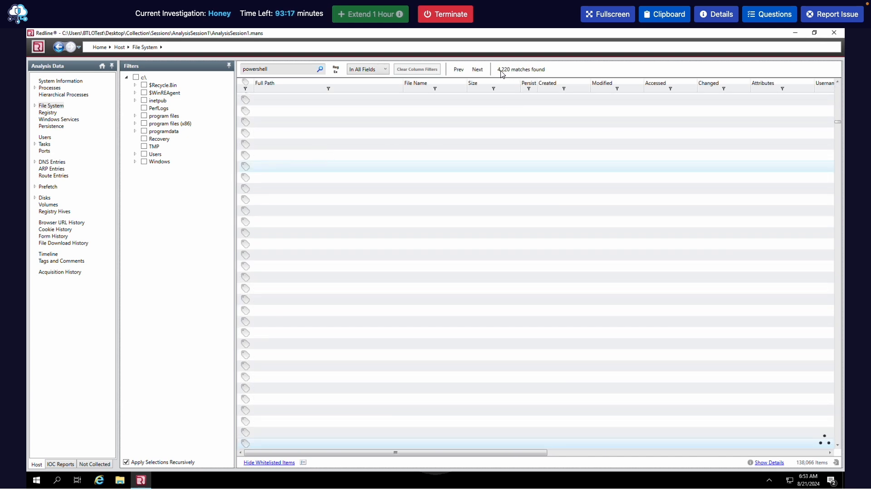
Replace the File System search term with .ps1 and run the search across all fields.
double_click(299, 69)
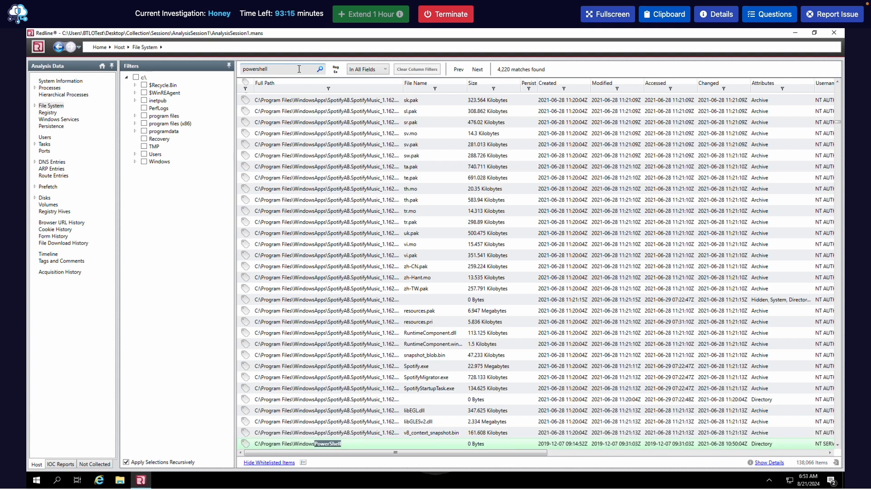
key("BackSpace")
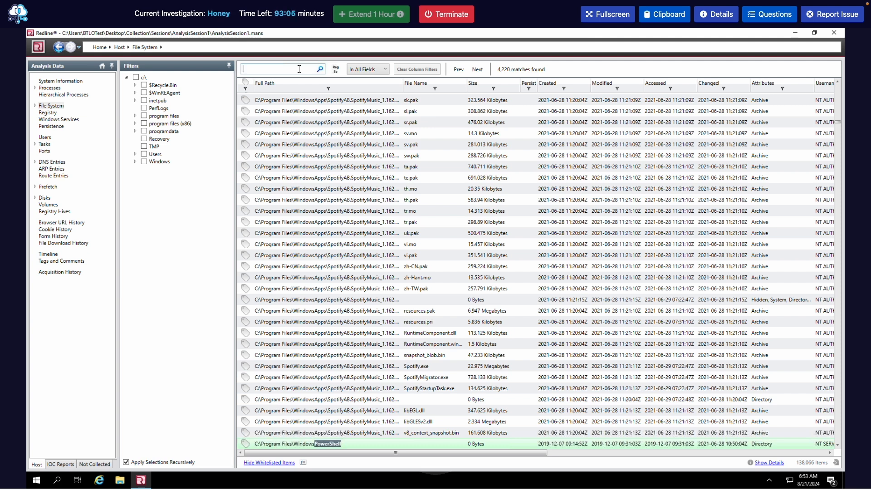
type("1")
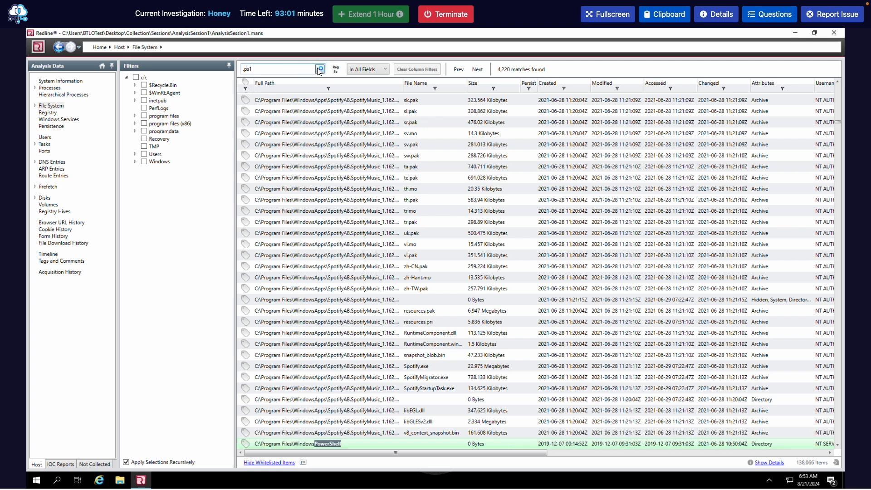
key("Return")
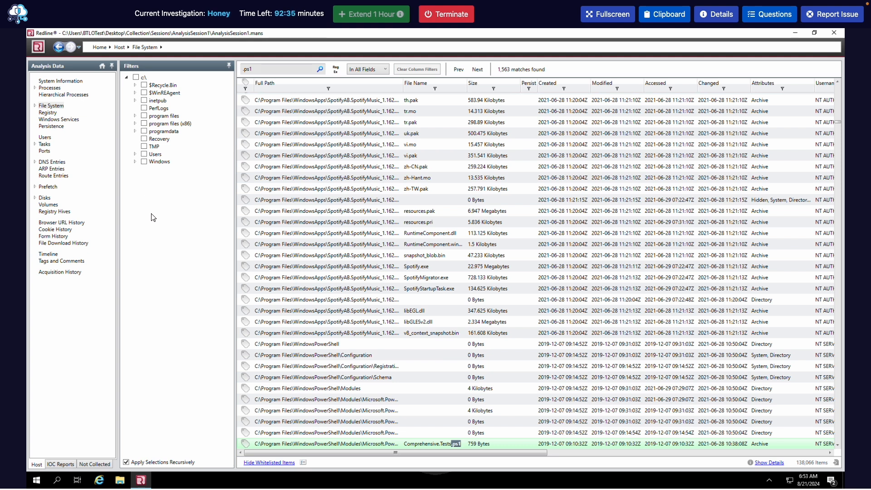
Limit the File System list to the Users and TMP folders and repeat the .ps1 search.
left_click(145, 154)
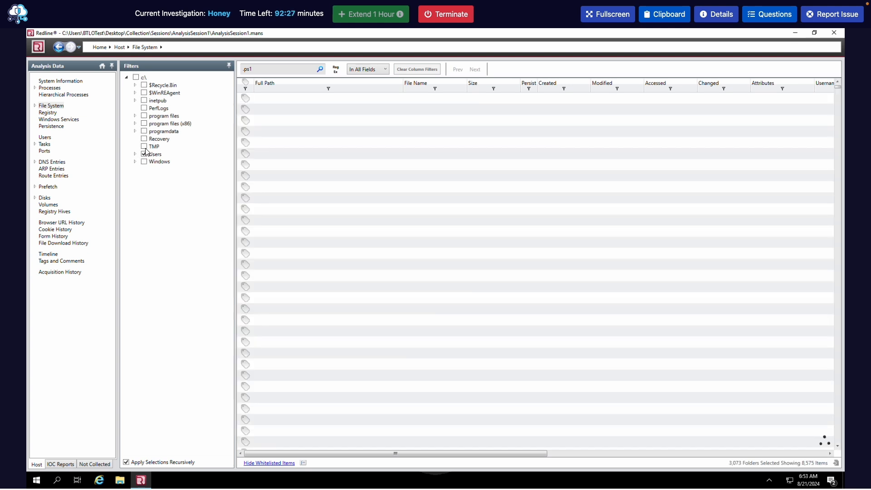
left_click(144, 146)
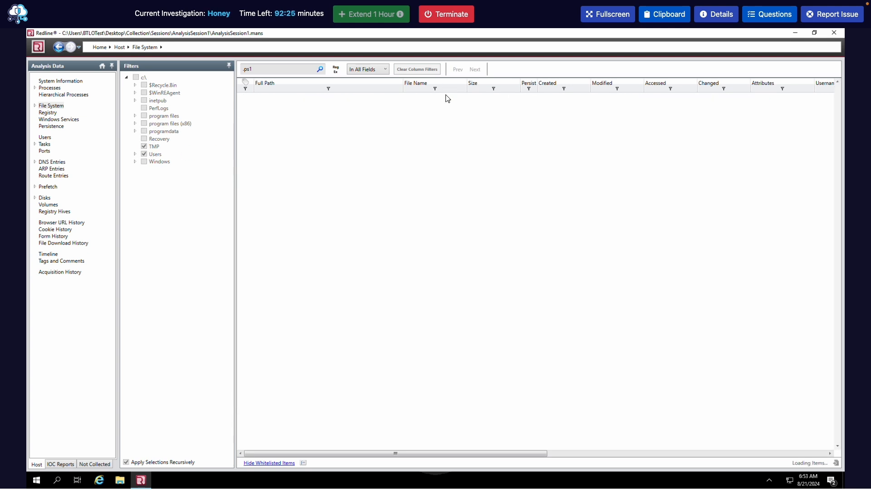
left_click(320, 69)
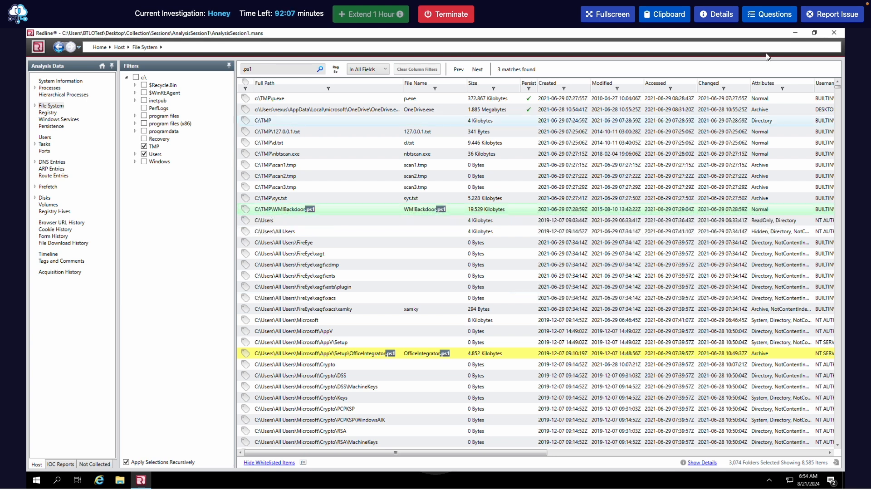
Submit WMIbackdoor.ps1 as the answer to the suspicious PowerShell script question.
left_click(769, 19)
scroll(727, 363, "down", 1)
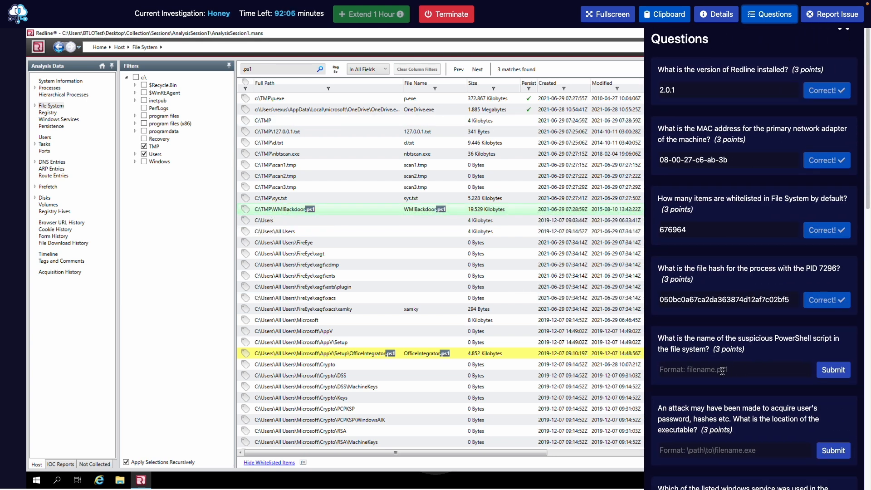
left_click(722, 371)
type("WMIbackdoor")
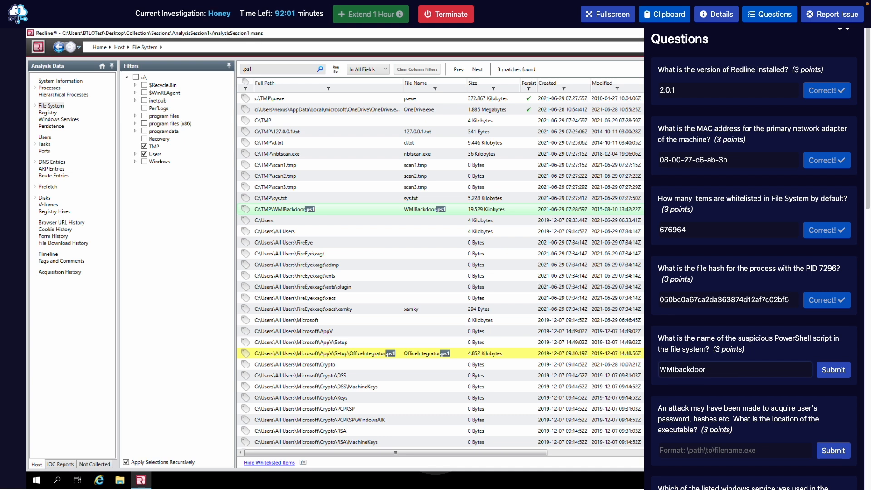
type(".ps12")
left_click(827, 374)
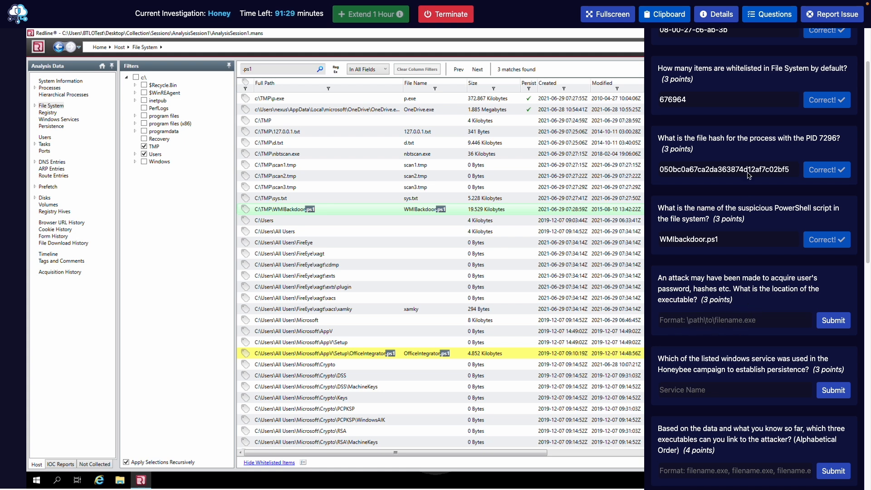
Limit the File System list to the TMP folder only and search it for .exe in all fields.
left_click(769, 18)
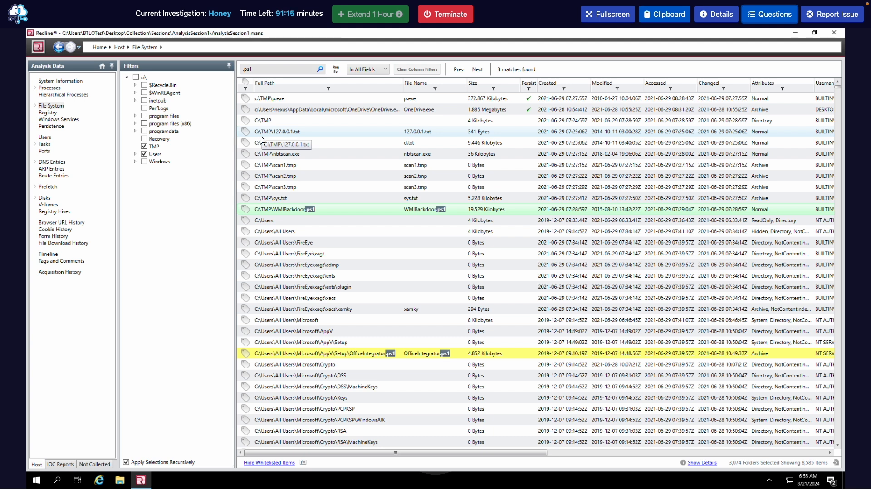
left_click(144, 155)
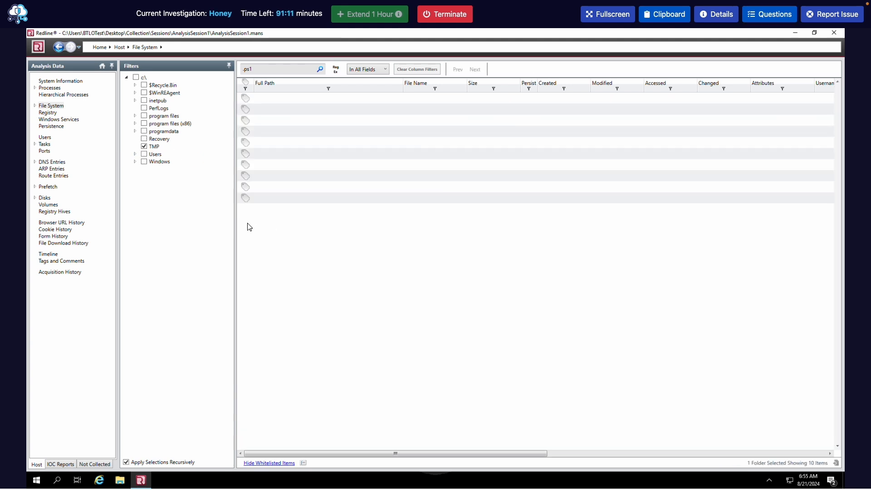
left_click(299, 69)
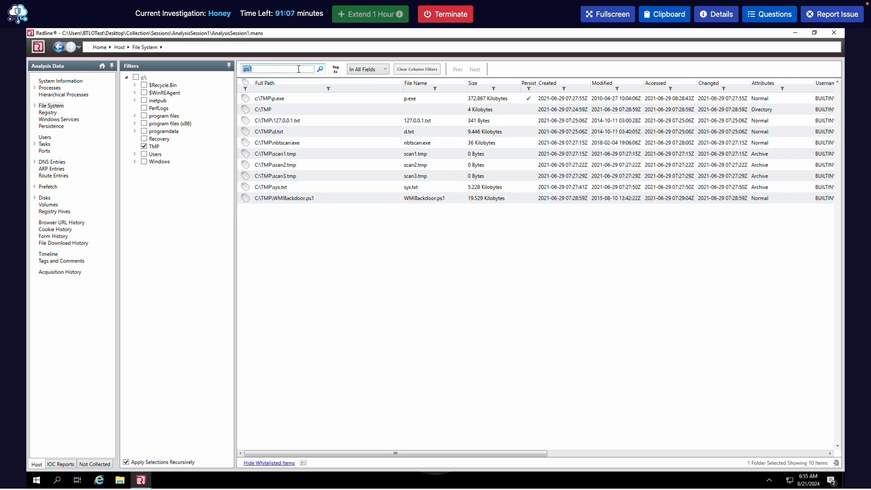
type(".ex")
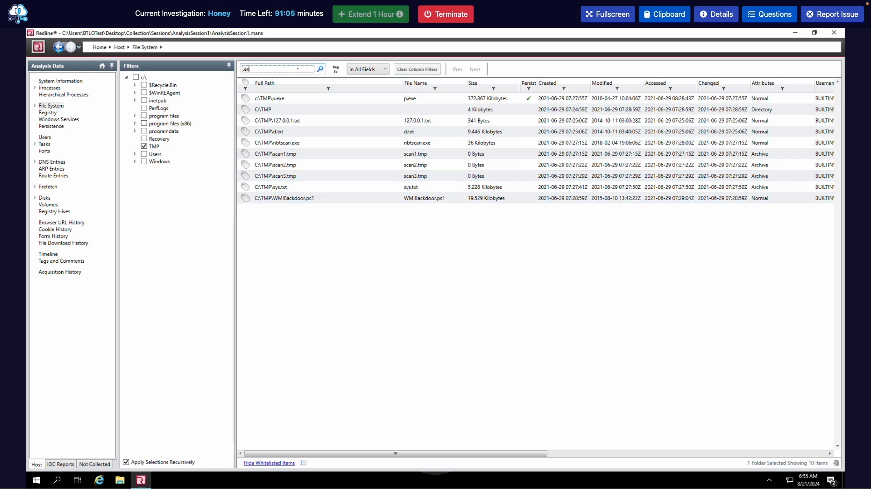
type("ee")
left_click(320, 69)
key("Return")
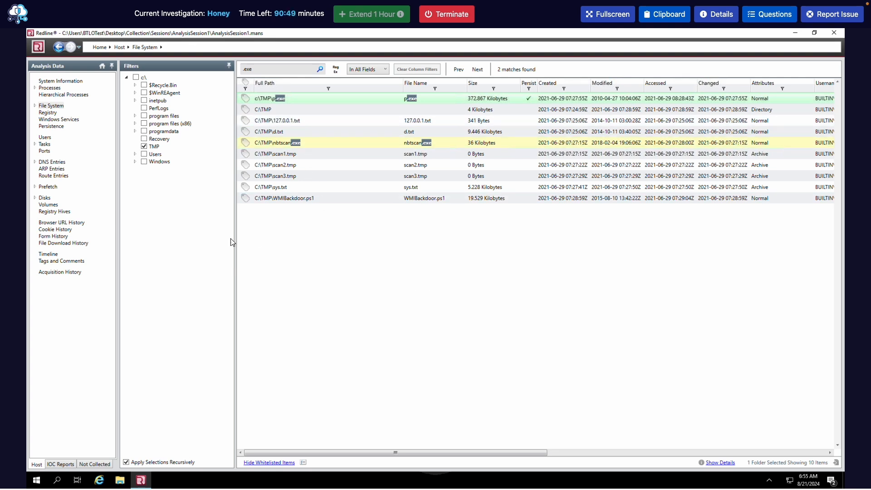
Show all fields in the host's Timeline, search it for C:\TMP and step through the matching entries.
left_click(51, 256)
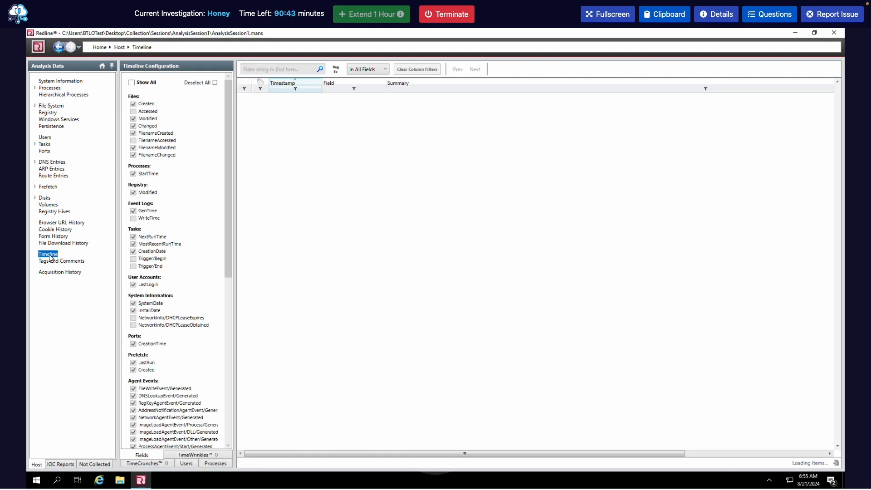
left_click(136, 83)
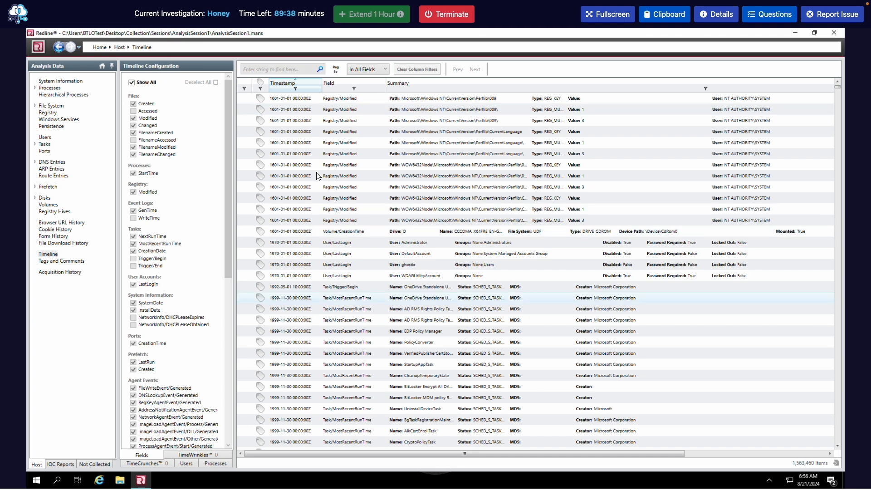
left_click(288, 70)
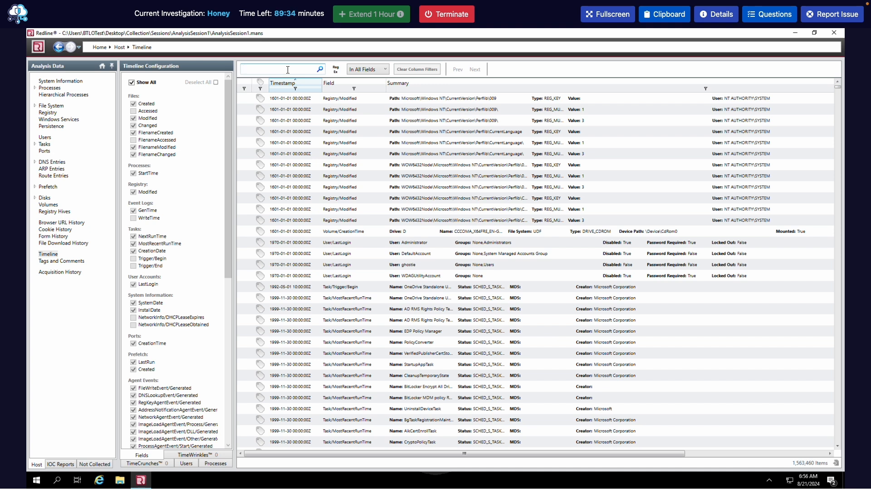
type(":\\TMP")
left_click(325, 74)
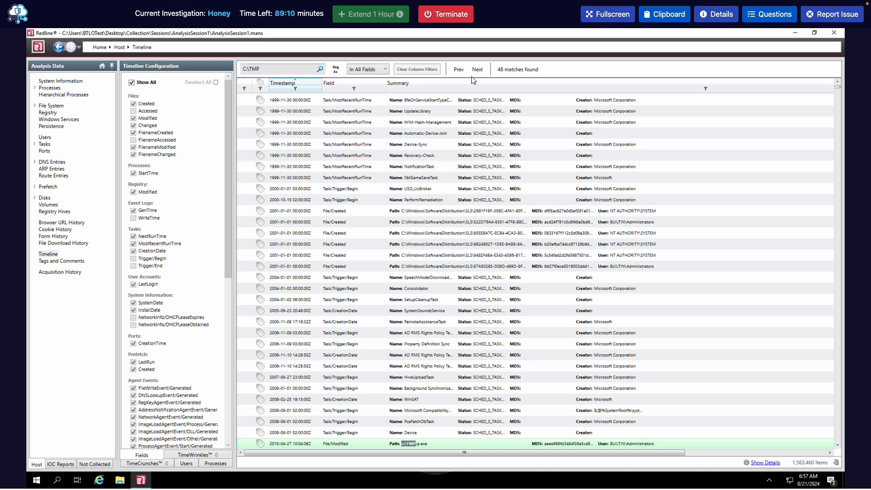
left_click(320, 69)
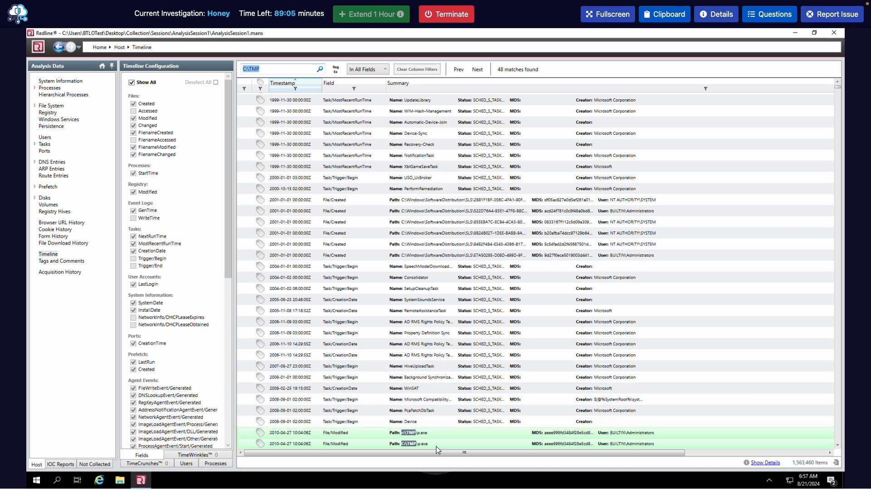
left_click(322, 69)
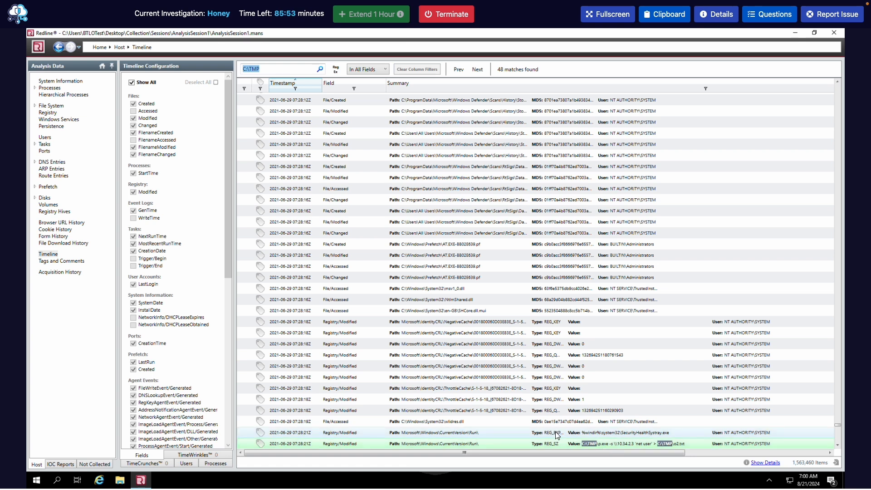
Find the next C:\TMP match in the Timeline and submit C:\TMP\mim.exe as the location of the executable used to acquire passwords.
left_click(321, 70)
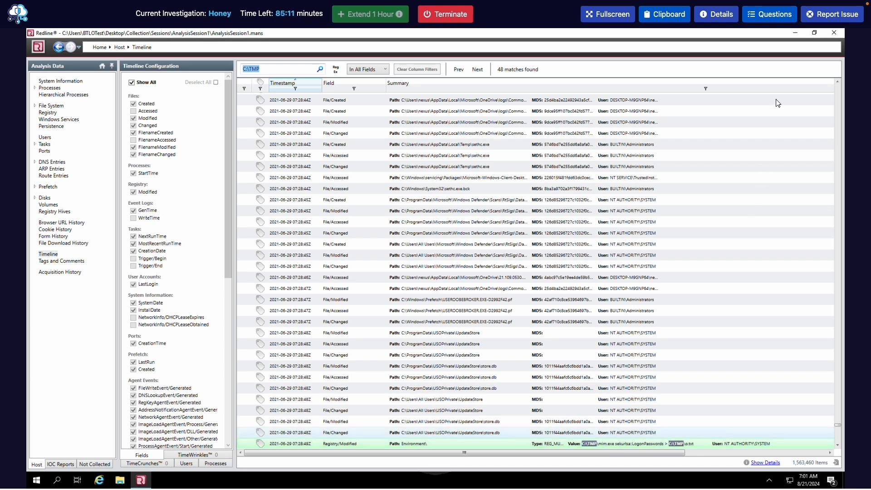
left_click(770, 14)
scroll(767, 342, "down", 2)
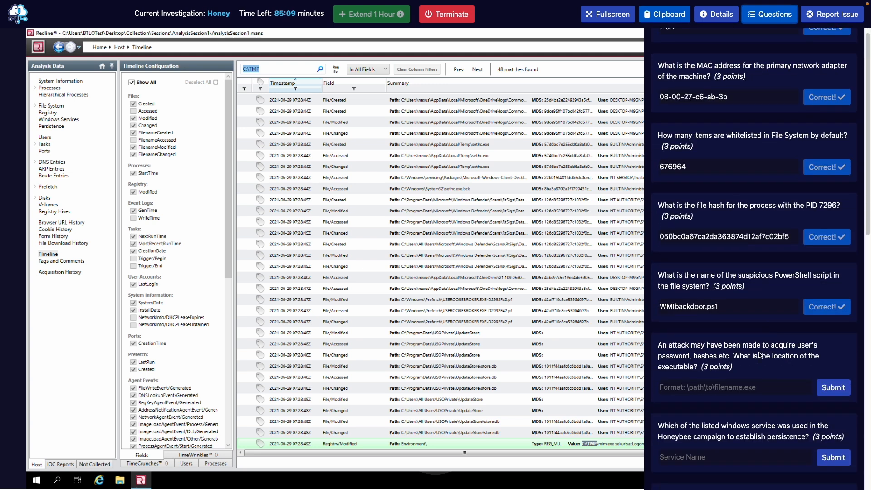
left_click(737, 384)
type("C")
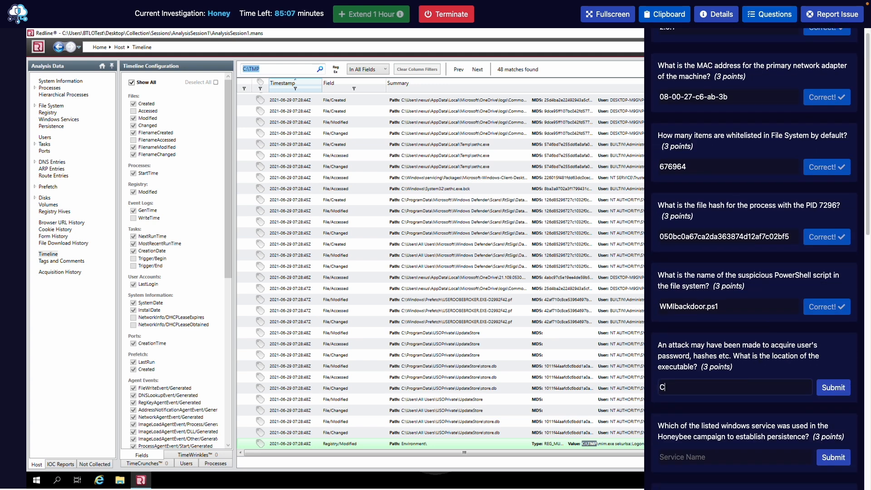
type(":\\TMP\\")
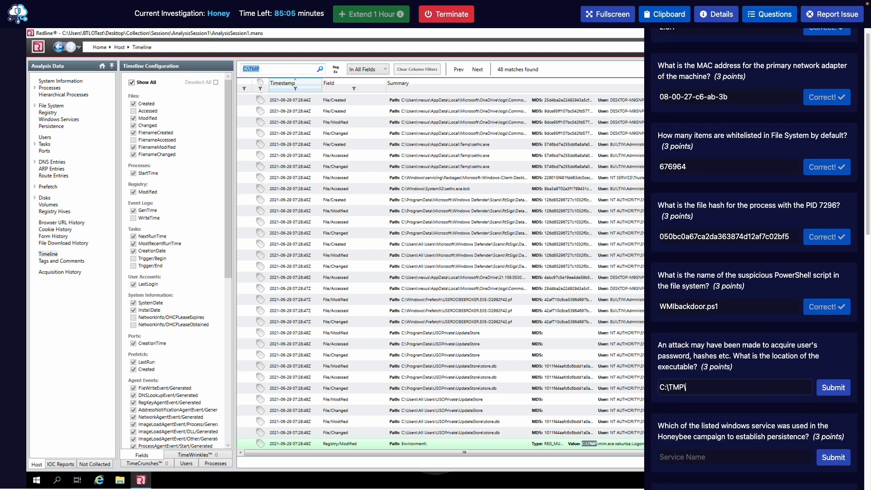
type("mim.exe")
key("Return")
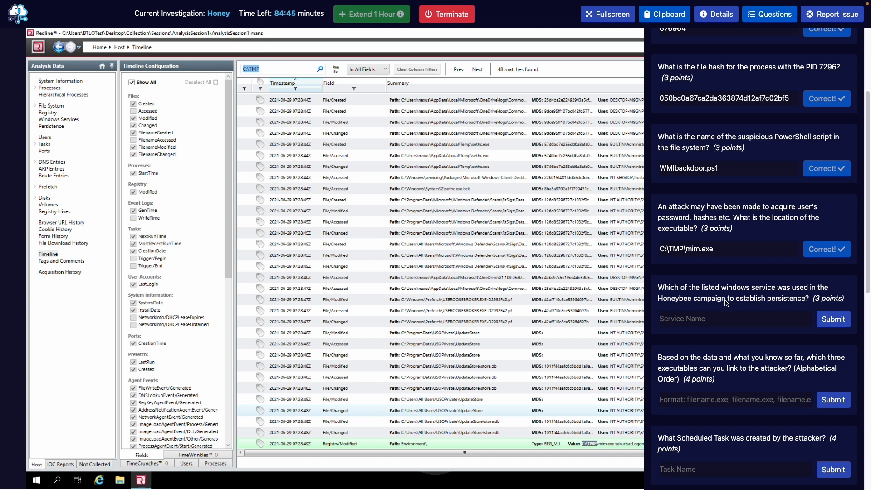
left_click(772, 21)
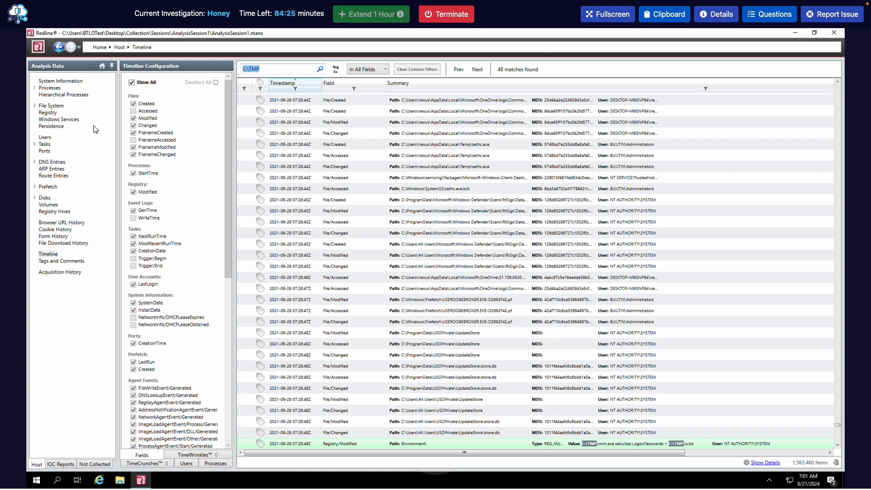
Open the host's Windows Services list and skim McAfee's Operation Honeybee article in the separate browser window, from the campaign timeline through the background section.
left_click(56, 120)
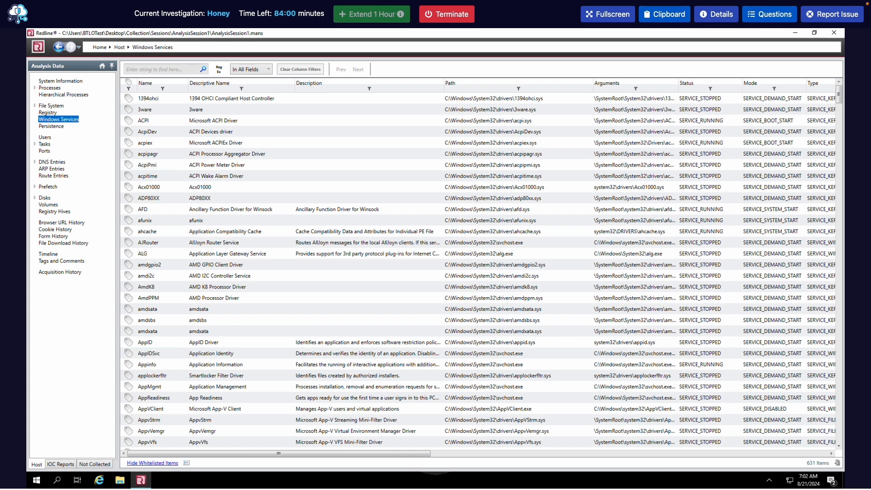
left_click_drag(744, 476, 494, 32)
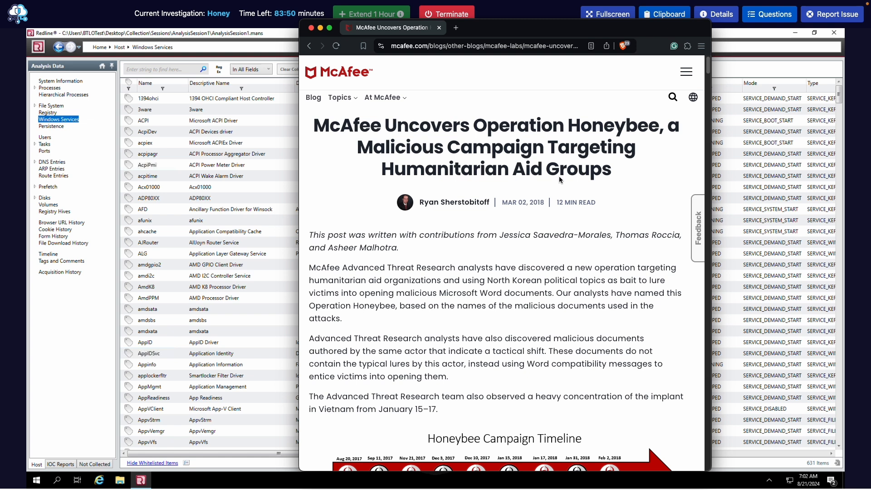
scroll(472, 298, "down", 8)
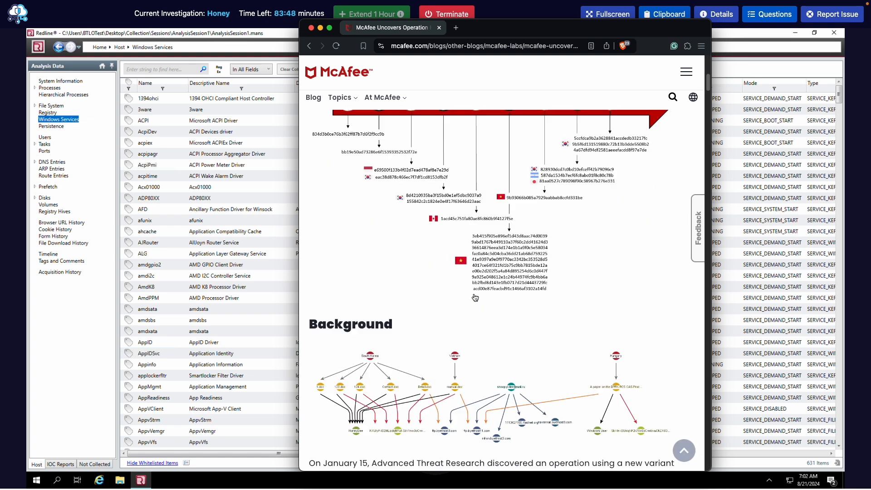
scroll(454, 281, "up", 1)
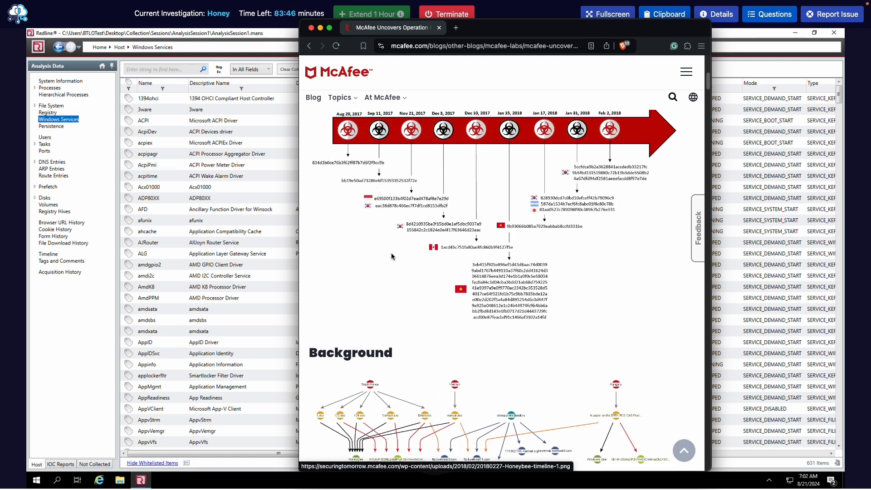
scroll(401, 276, "down", 3)
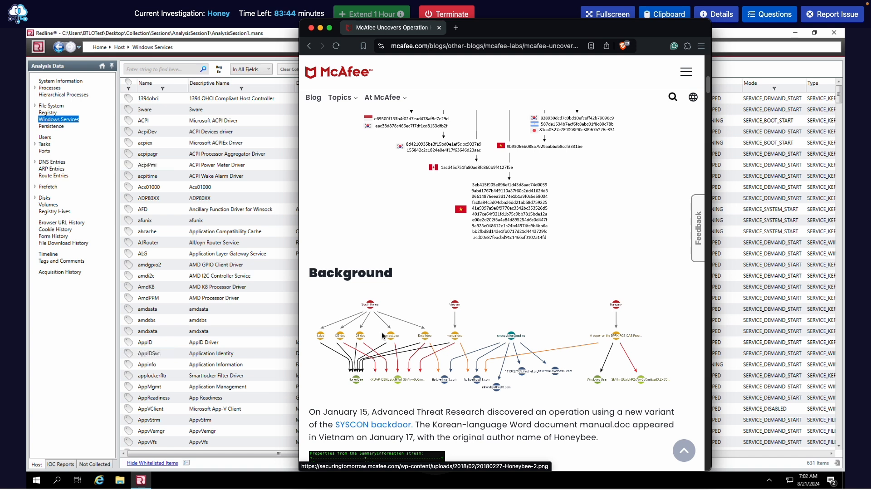
scroll(382, 332, "down", 5)
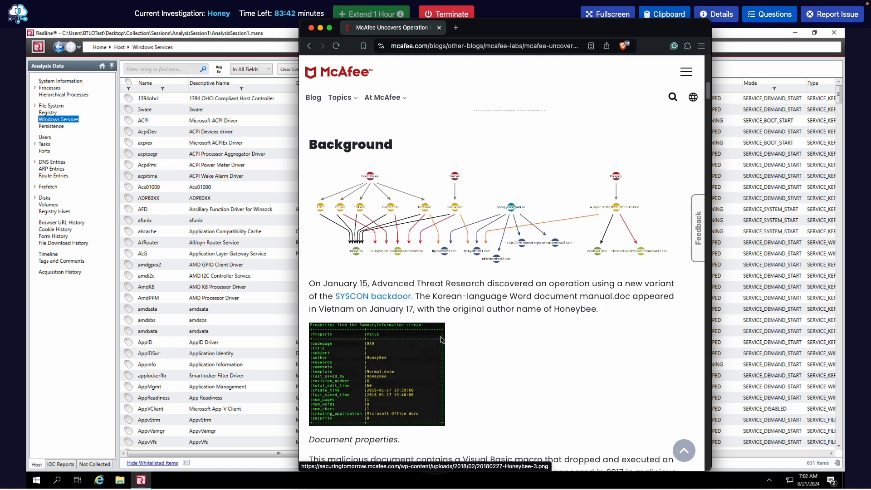
scroll(442, 339, "down", 3)
scroll(466, 335, "down", 3)
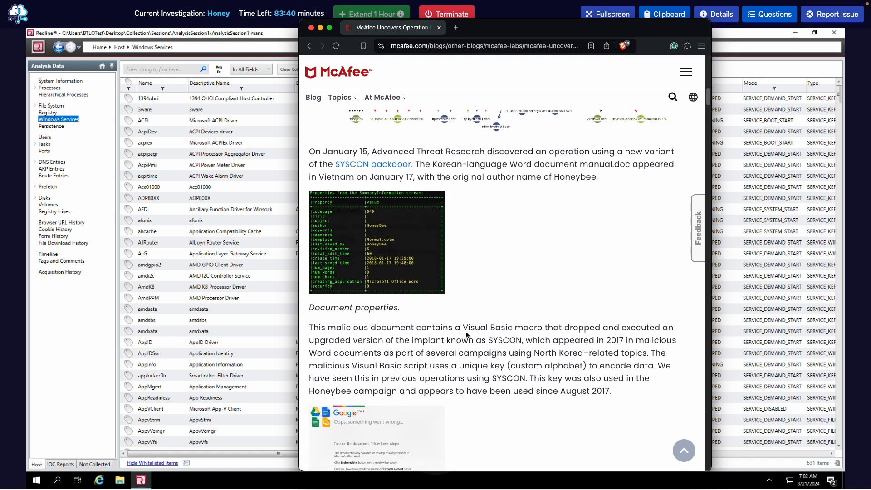
scroll(466, 335, "down", 15)
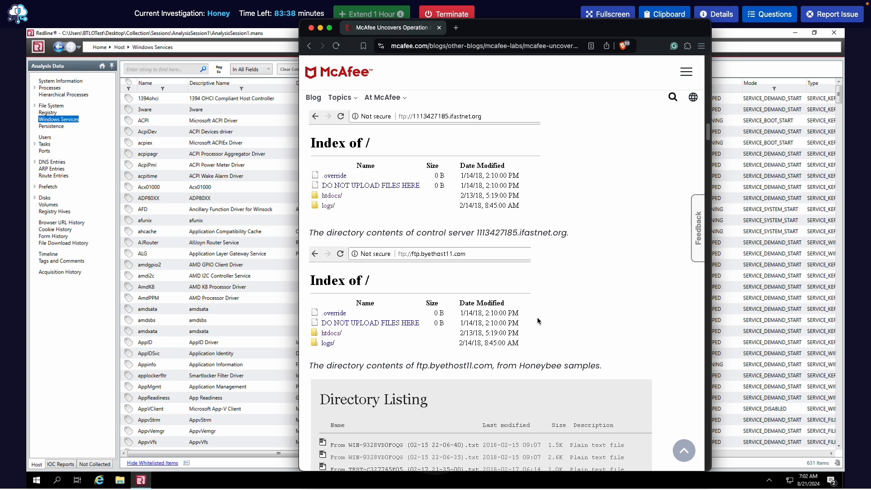
Search the McAfee article for "pers" and examine the install2.bat tasks that set up service persistence, selecting the service name COMSysApp.
key("super+f")
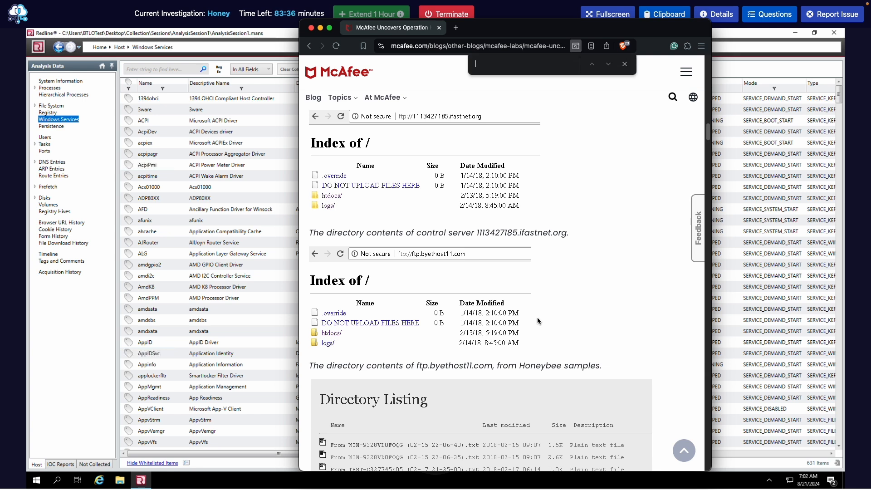
type("pers")
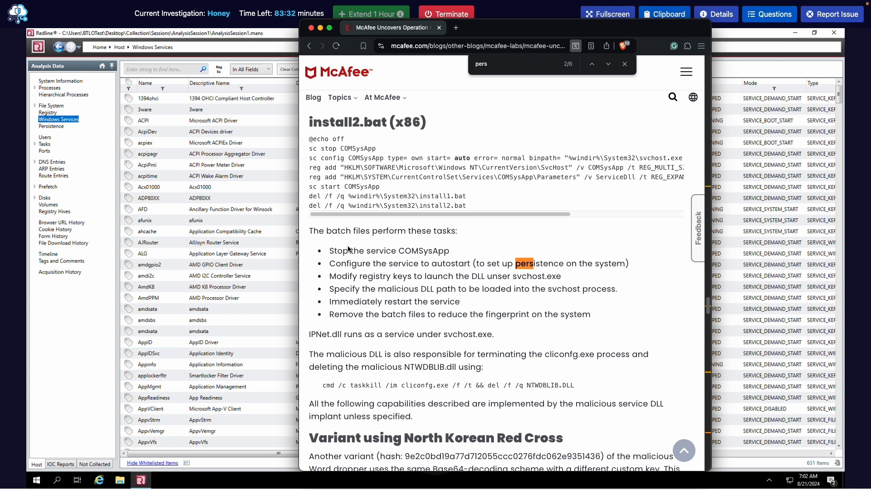
left_click_drag(330, 251, 444, 253)
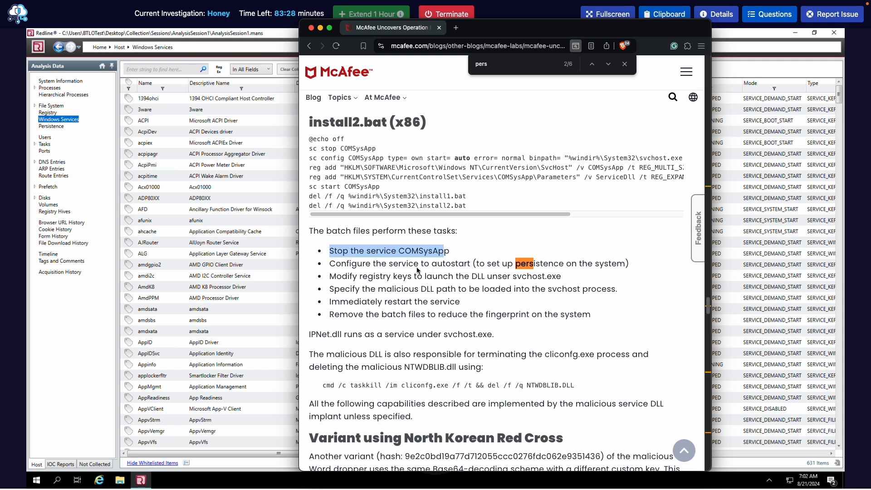
left_click_drag(393, 264, 553, 264)
left_click(560, 273)
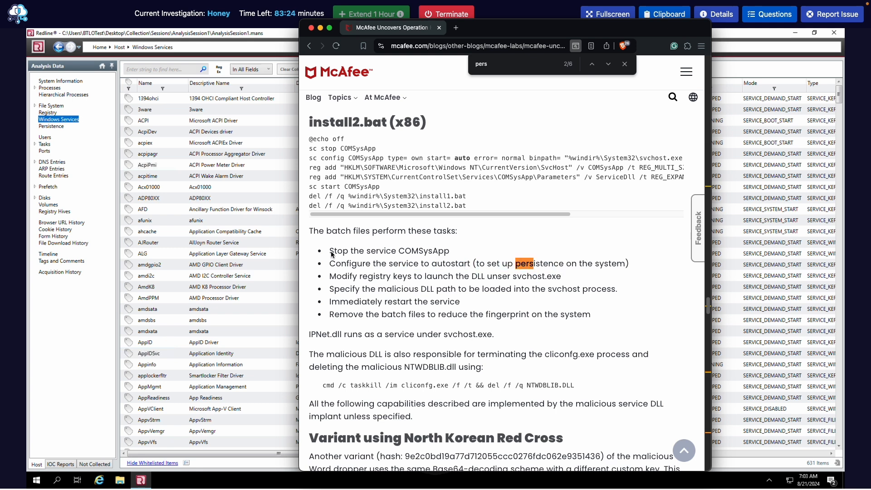
left_click_drag(332, 253, 641, 269)
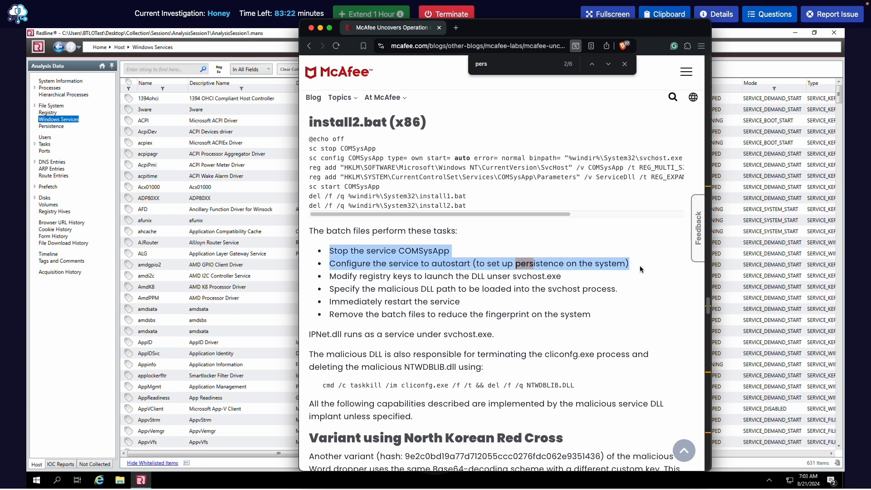
double_click(438, 252)
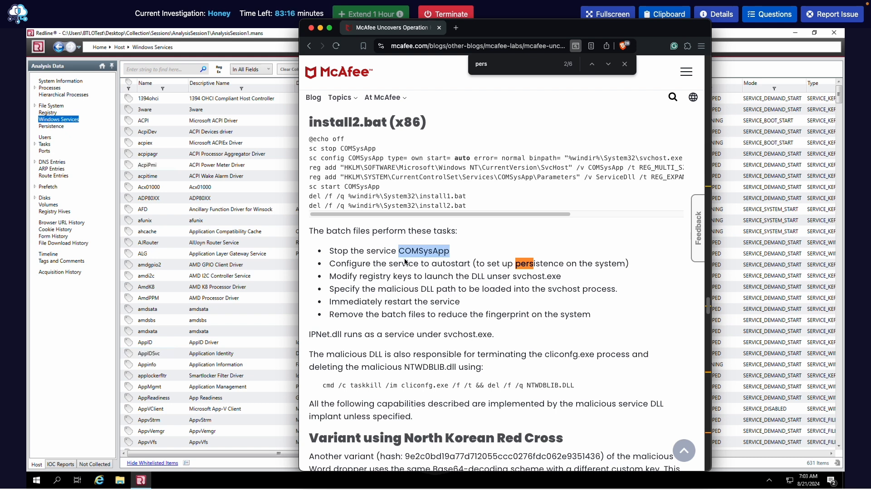
left_click(321, 29)
Locate and select COMSysApp in Redline's Windows Services list and widen the Arguments column to read its arguments.
scroll(281, 308, "down", 3)
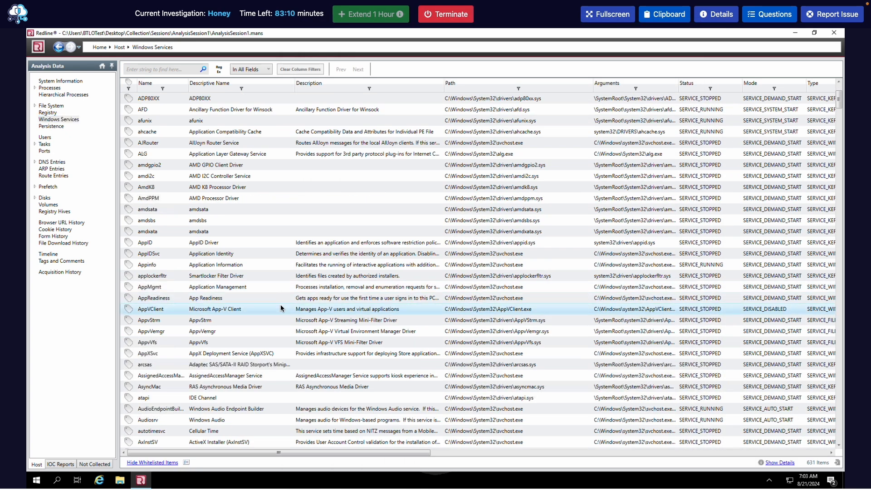
scroll(280, 308, "down", 1)
scroll(281, 307, "down", 1)
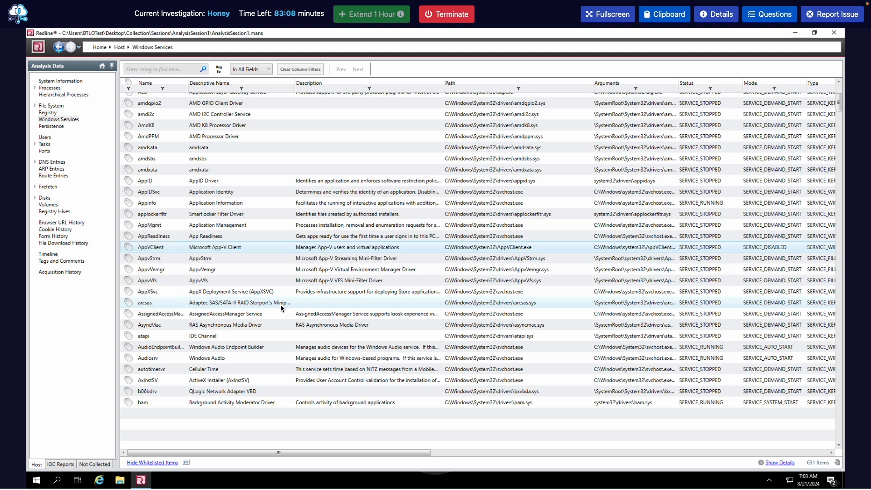
scroll(281, 304, "down", 8)
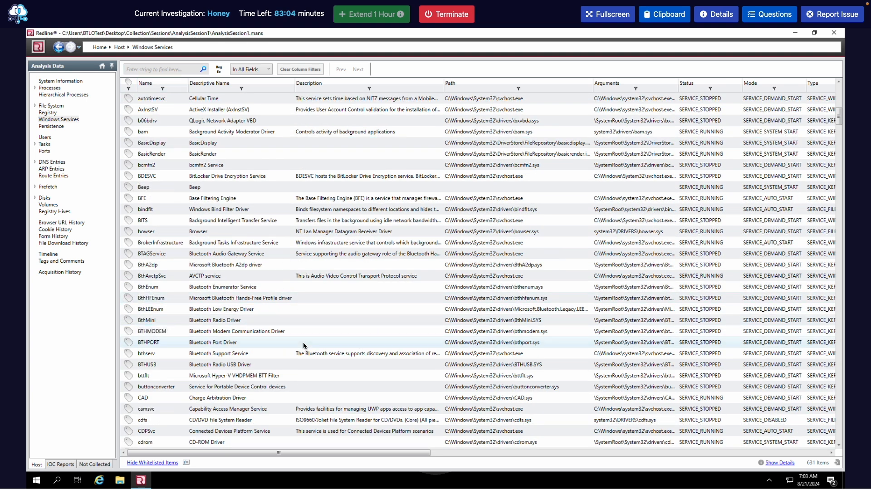
scroll(304, 346, "down", 3)
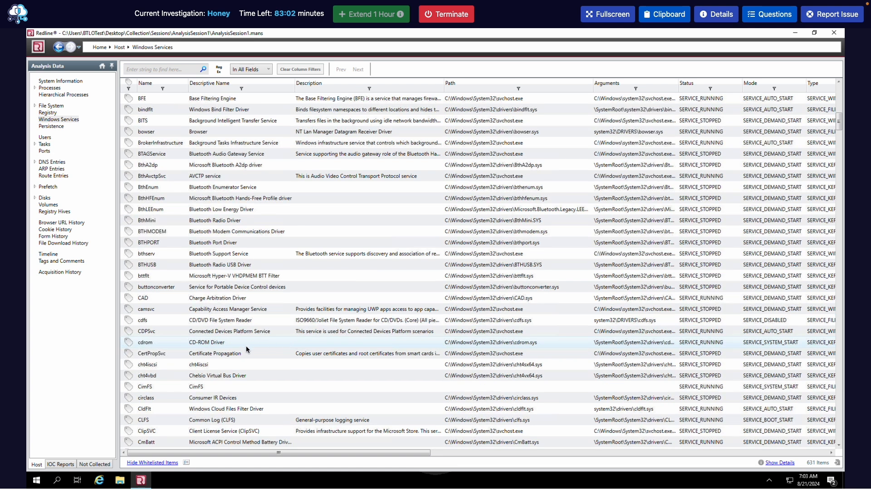
scroll(243, 349, "down", 3)
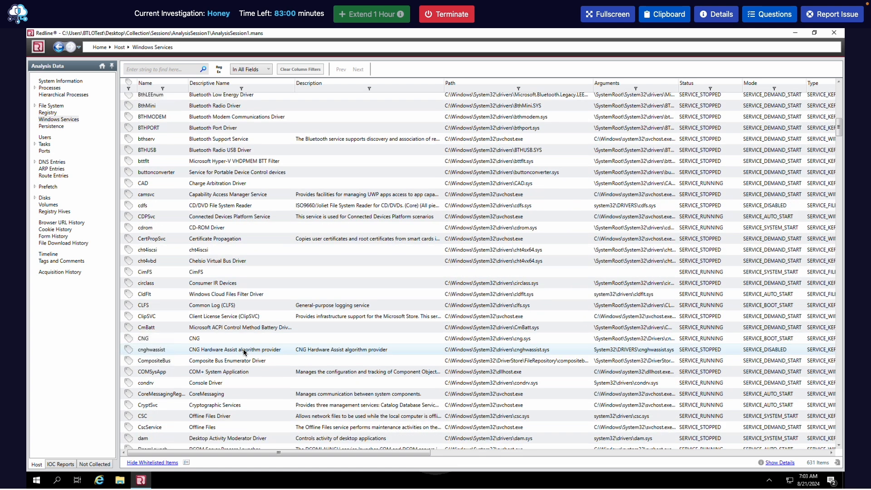
scroll(243, 349, "down", 3)
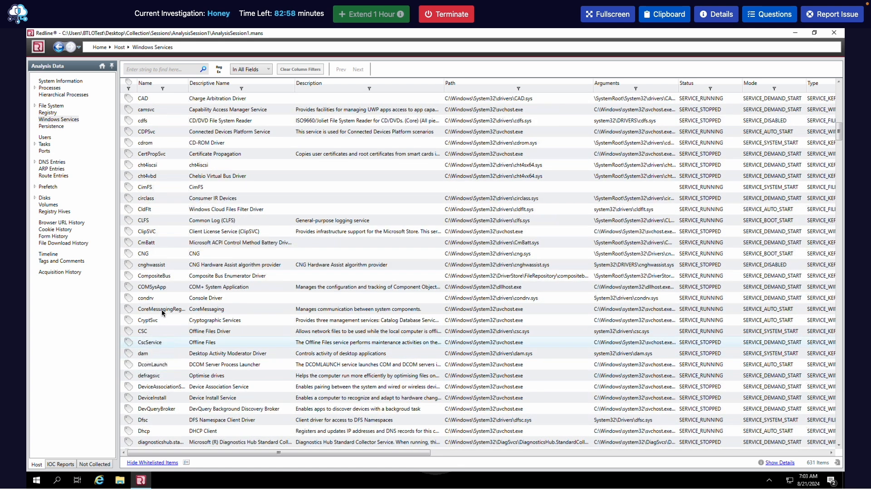
left_click(179, 289)
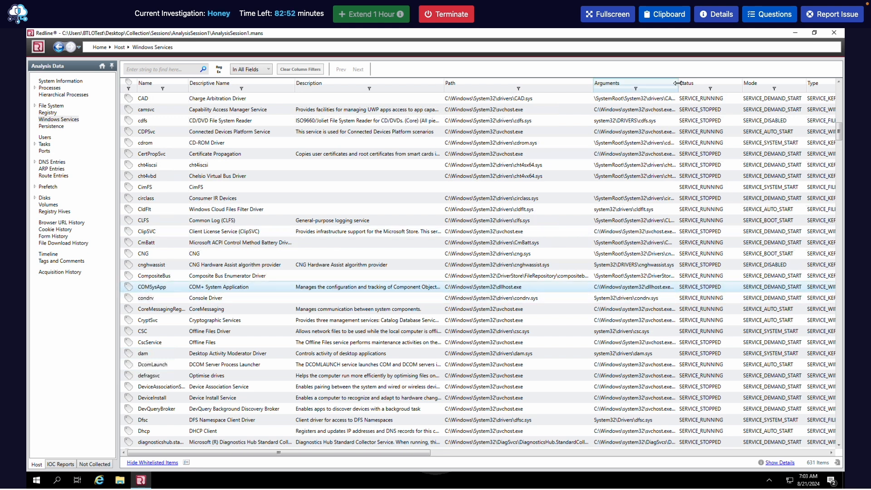
left_click_drag(679, 83, 764, 88)
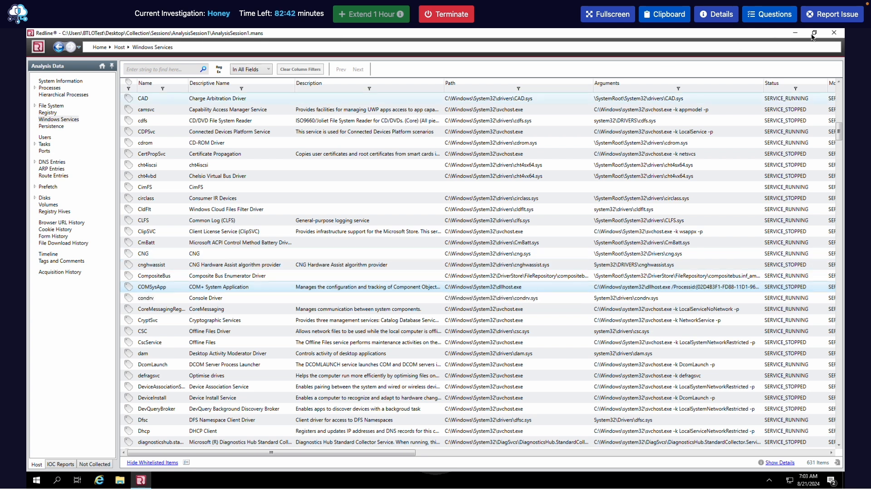
Submit COMSysApp as the answer to the question on the Windows service used for Honeybee persistence.
left_click(770, 14)
scroll(716, 347, "down", 5)
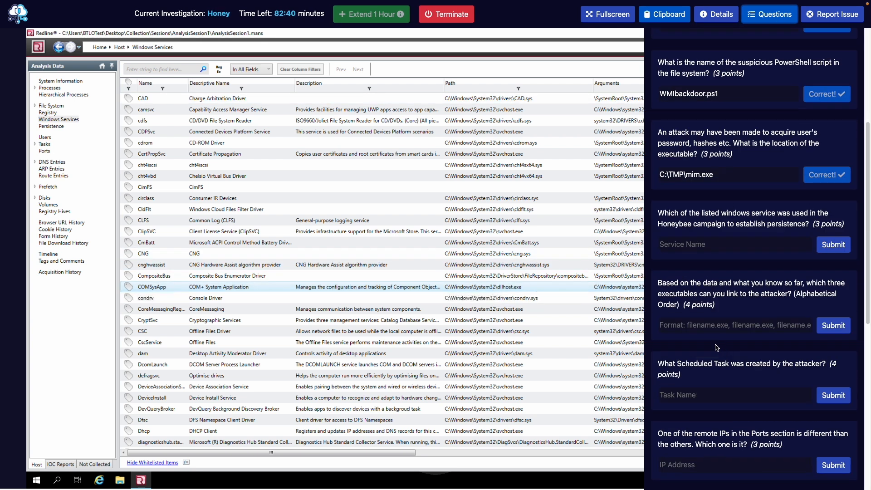
left_click(699, 246)
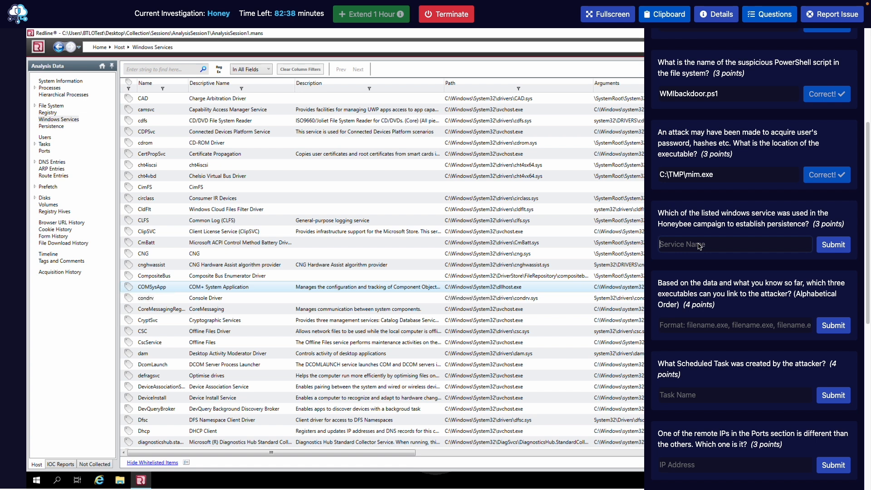
type("COMSysApp")
left_click(831, 248)
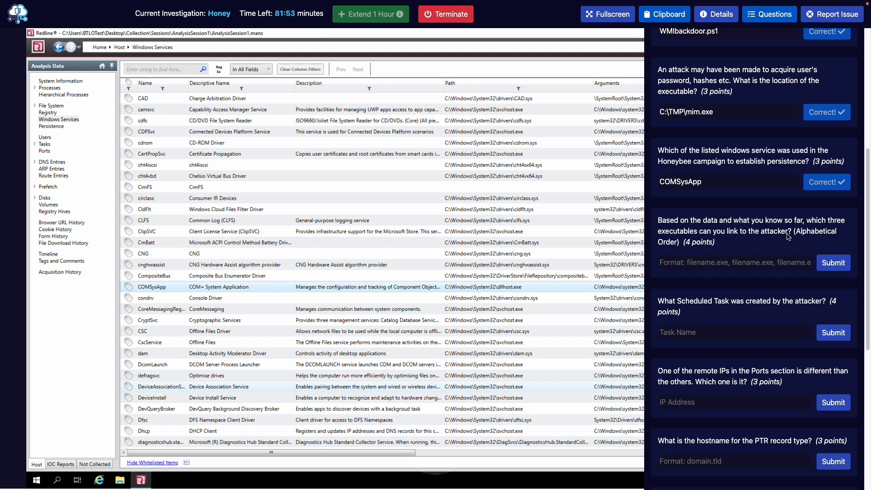
Enter mim.exe, p.exe, nbtscan.exe in the answer for the three executables linked to the attacker.
left_click(754, 259)
type("mim.")
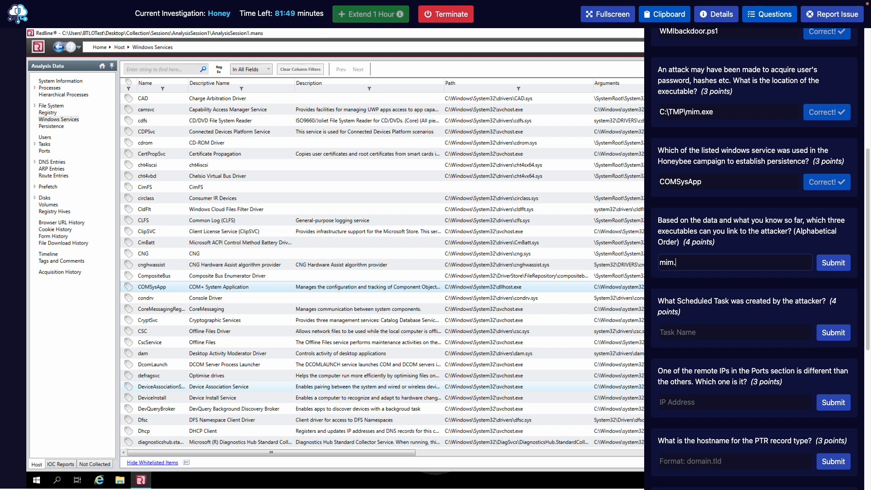
type("exe, p")
type(".exe, n")
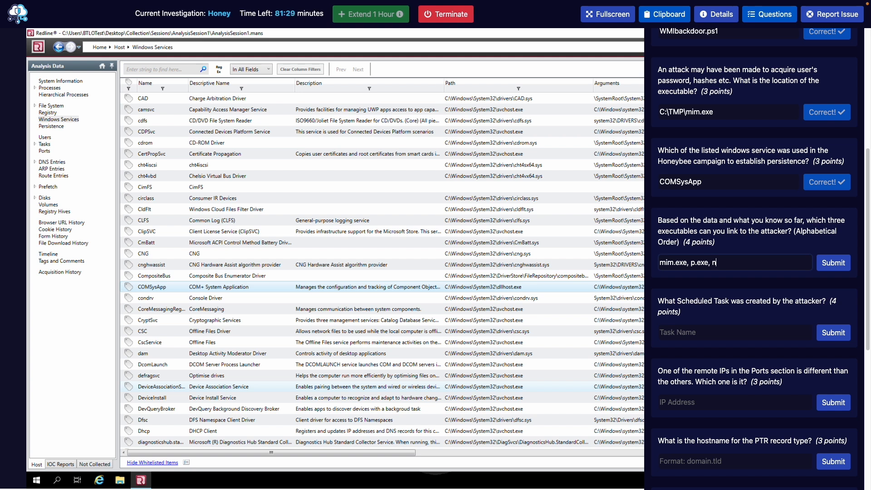
type("btscan.exe")
left_click_drag(761, 258, 662, 259)
double_click(682, 231)
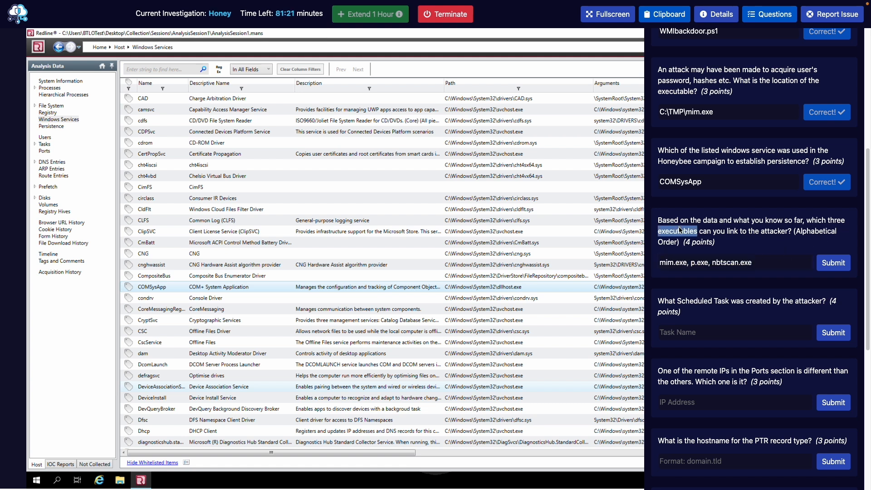
Reorder the executables answer alphabetically to mim.exe, nbtscan.exe, p.exe and submit it.
left_click(734, 245)
left_click_drag(771, 263, 712, 264)
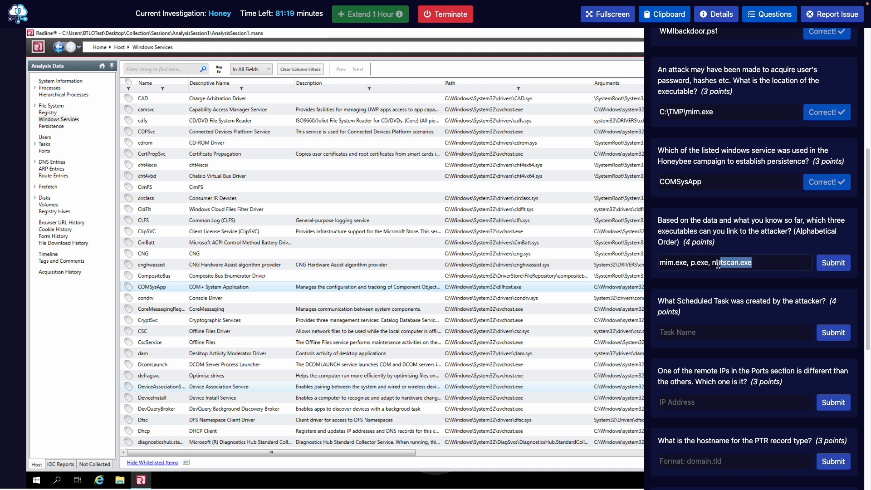
key("BackSpace")
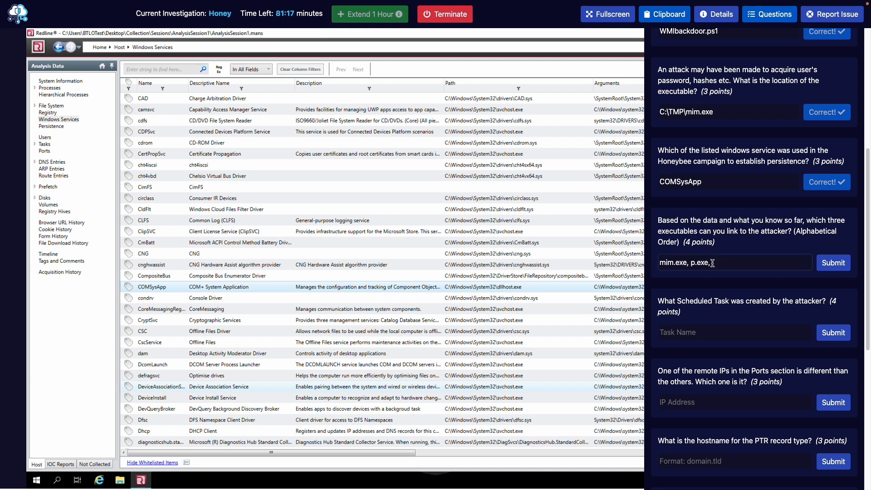
key("BackSpace")
key("BackSpace")
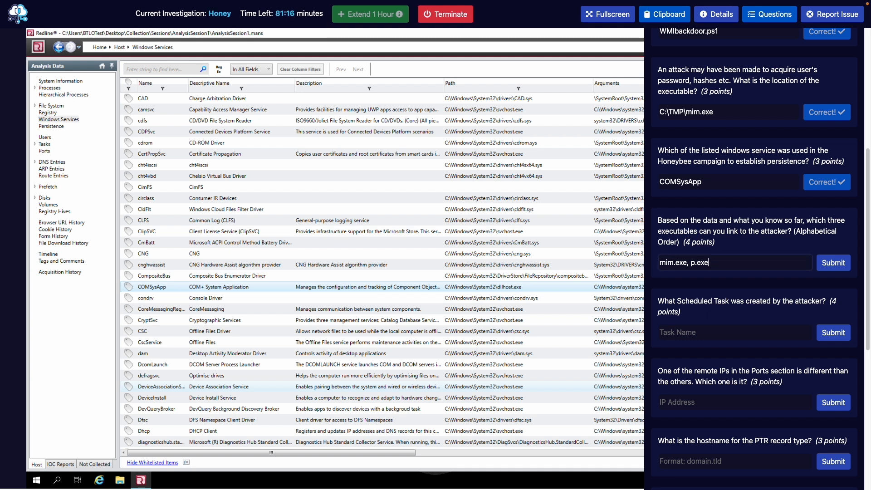
left_click(692, 262)
type("nbtscan.exe,")
left_click(754, 263)
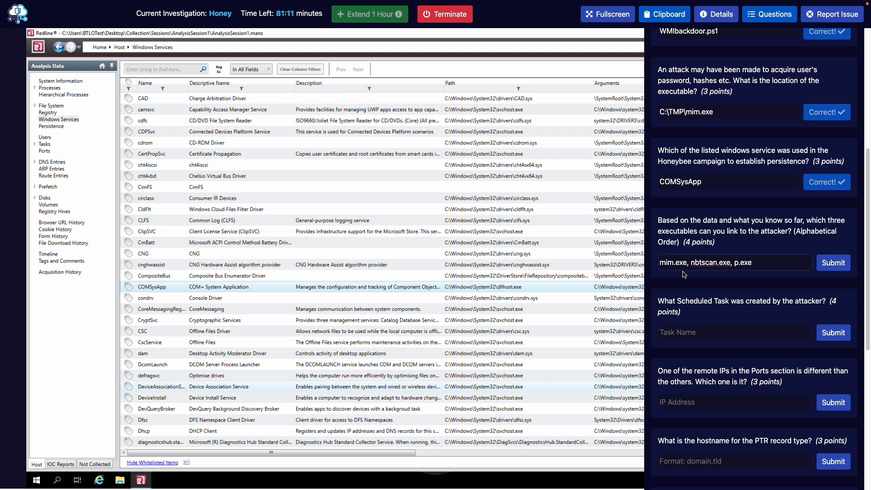
left_click(826, 271)
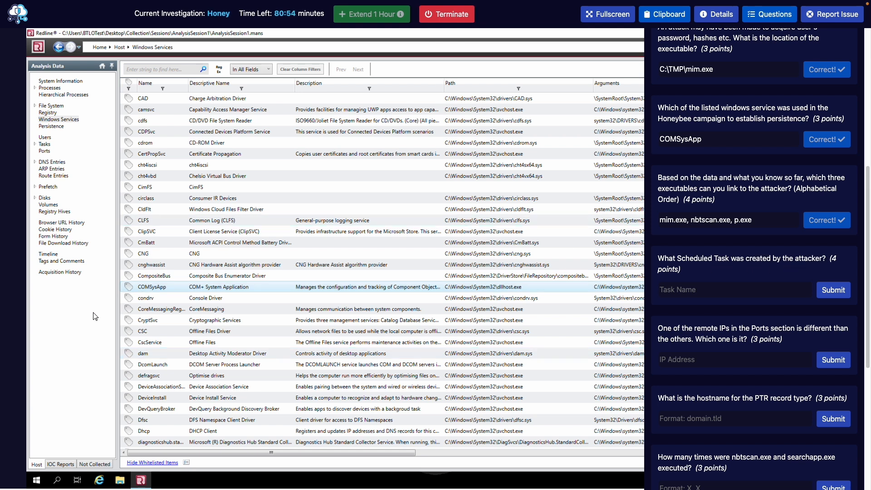
Open the host's scheduled Tasks list in Redline and show the details of the GameOver task.
left_click(748, 16)
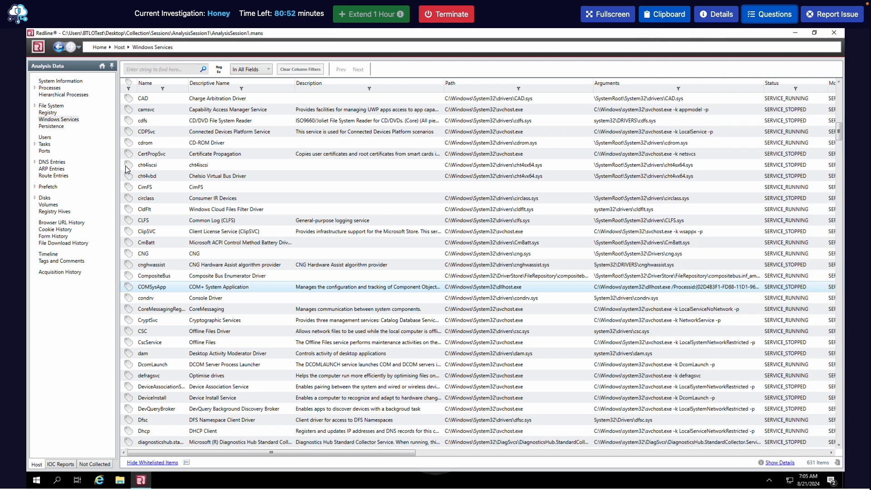
left_click(44, 144)
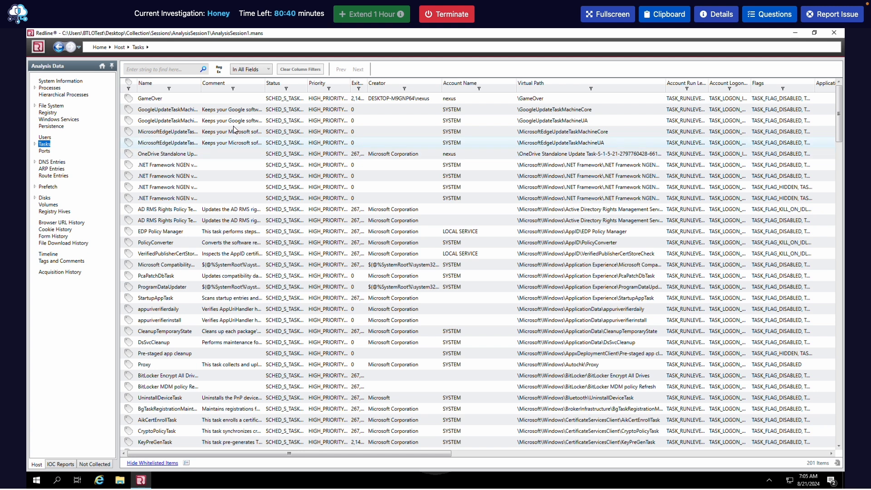
left_click(171, 102)
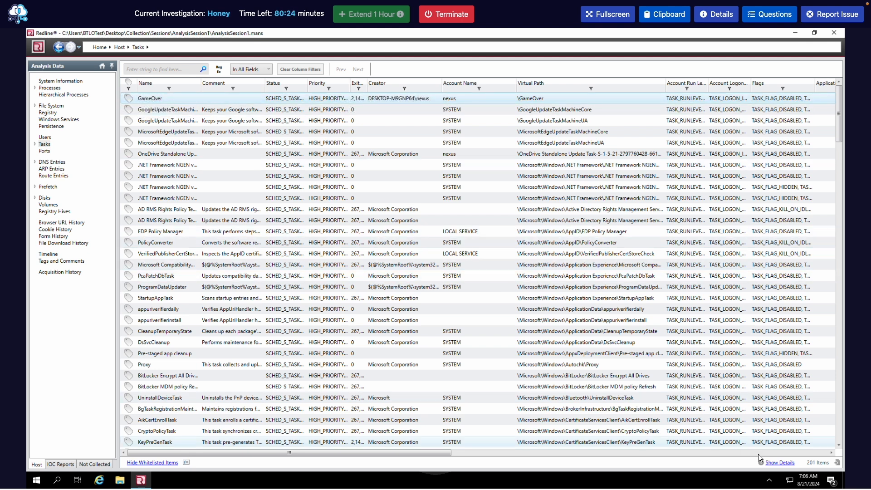
left_click(776, 463)
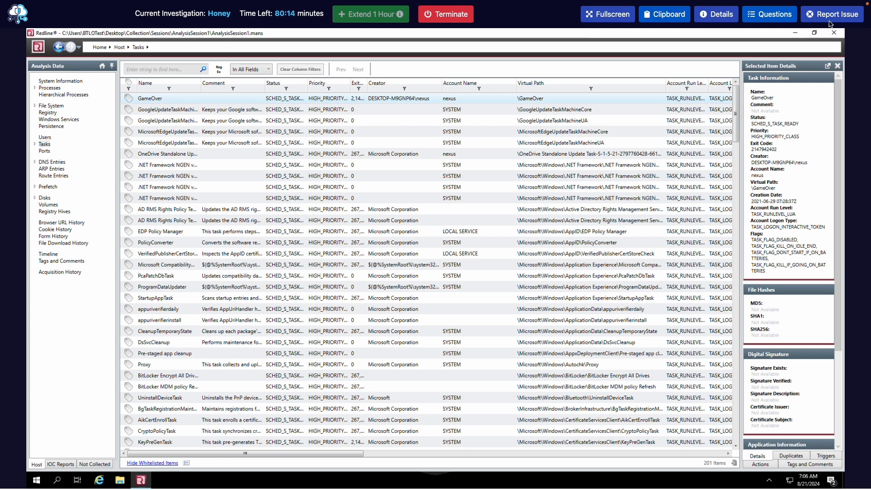
Submit GameOver as the answer to the question on the scheduled task created by the attacker.
left_click(769, 15)
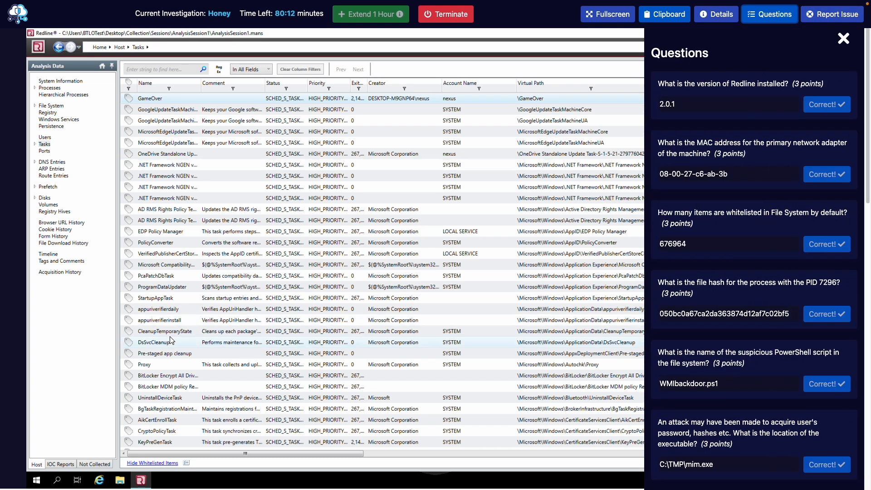
scroll(719, 399, "down", 4)
scroll(718, 398, "down", 5)
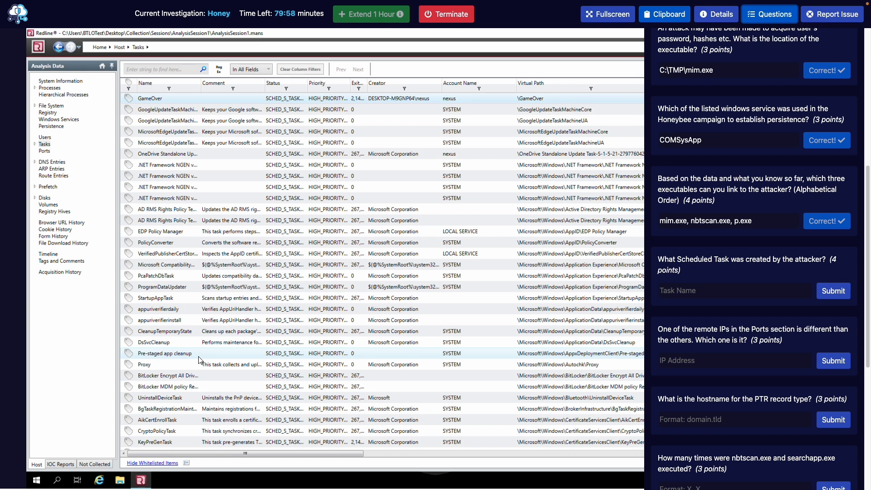
left_click(678, 292)
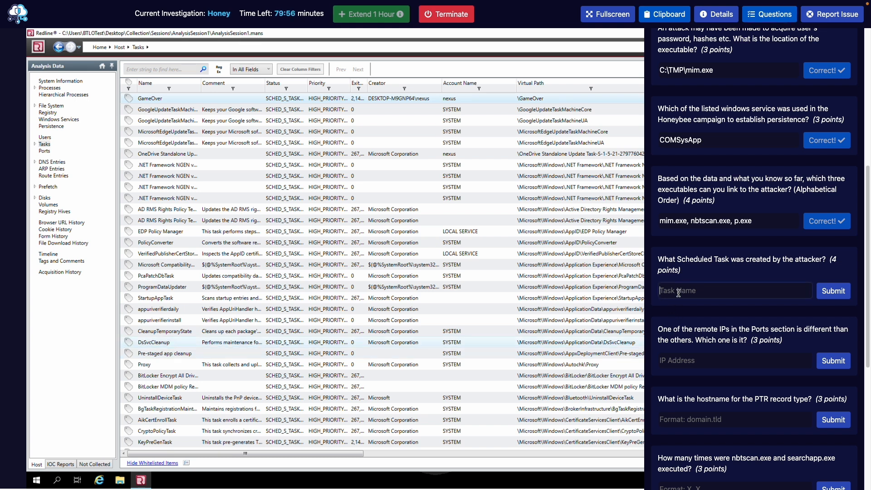
type("GameOver")
left_click(822, 299)
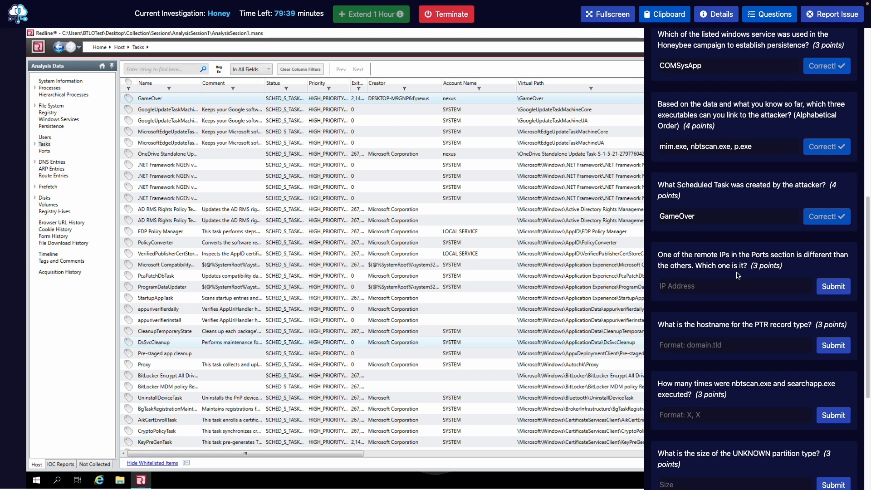
Open the host's Ports list, show the details of the SearchApp.exe connection and copy its remote IP address.
left_click(763, 17)
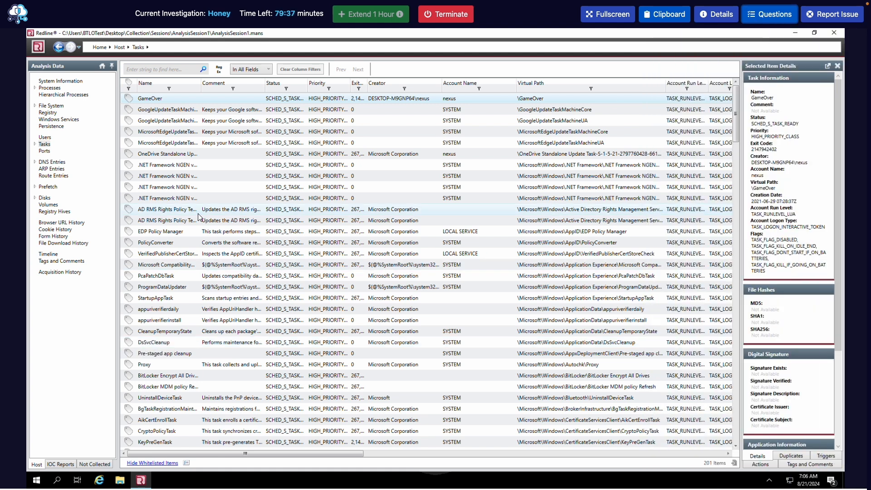
left_click(44, 151)
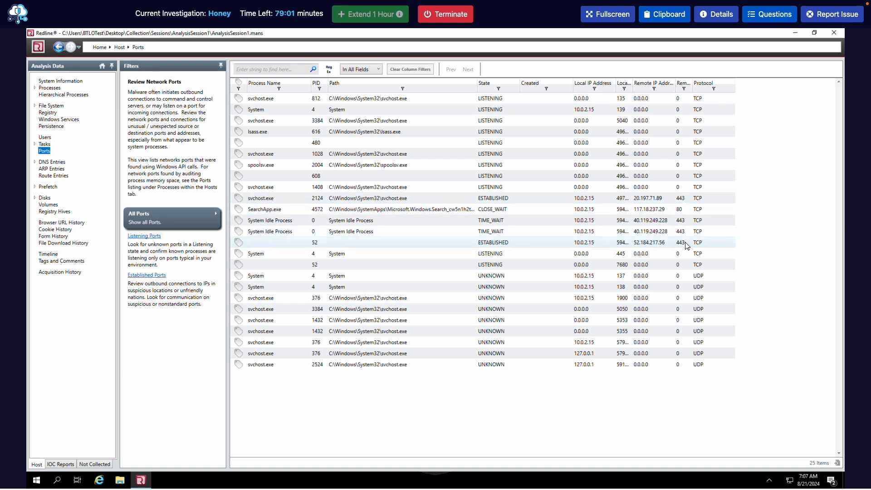
left_click(655, 212)
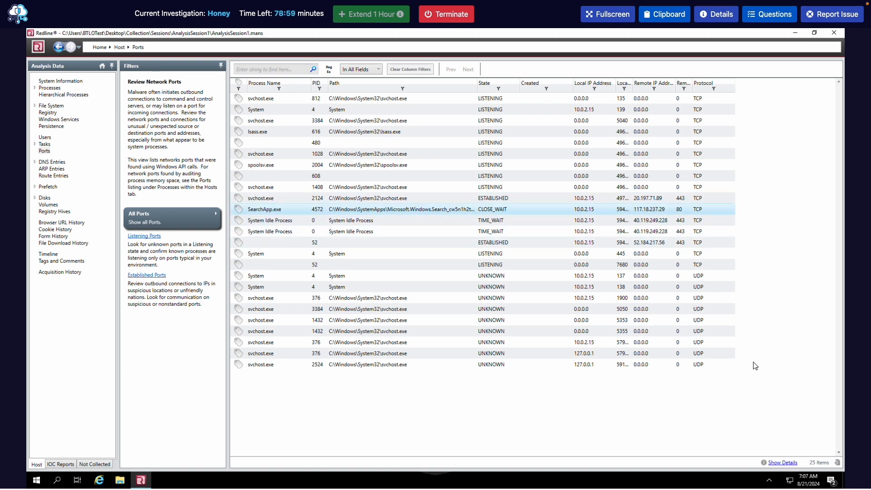
left_click(779, 462)
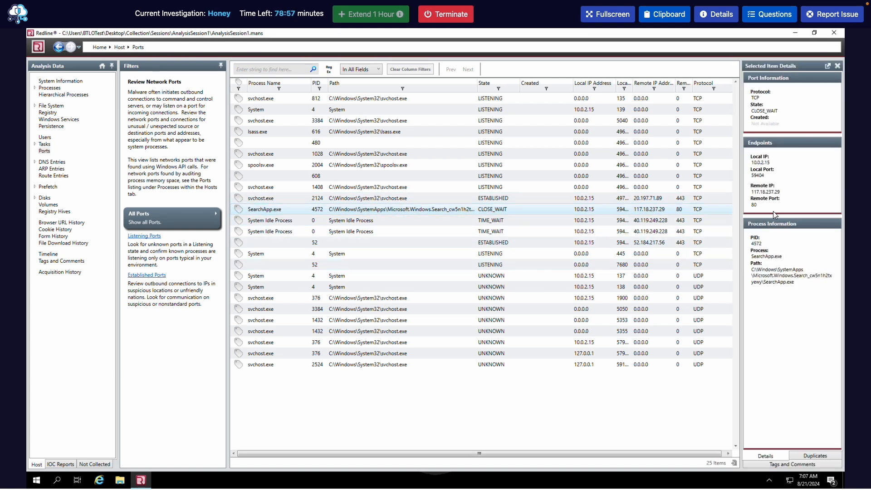
left_click_drag(781, 191, 751, 191)
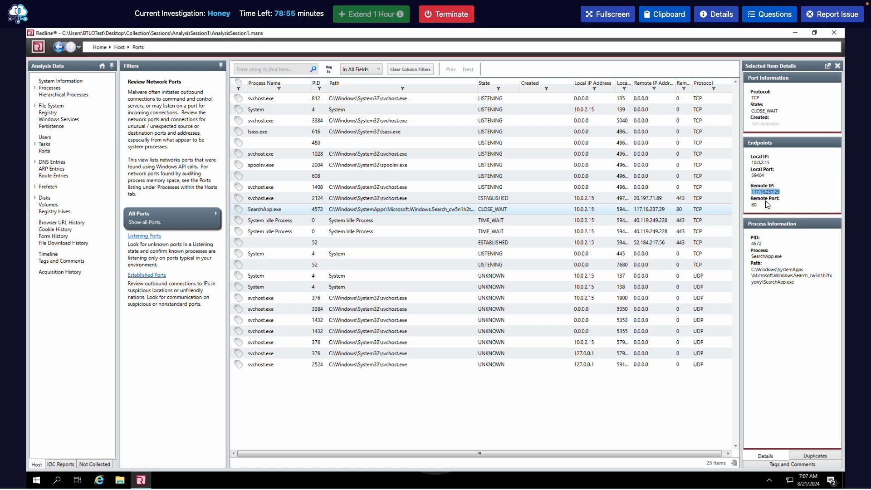
right_click(756, 191)
left_click(767, 208)
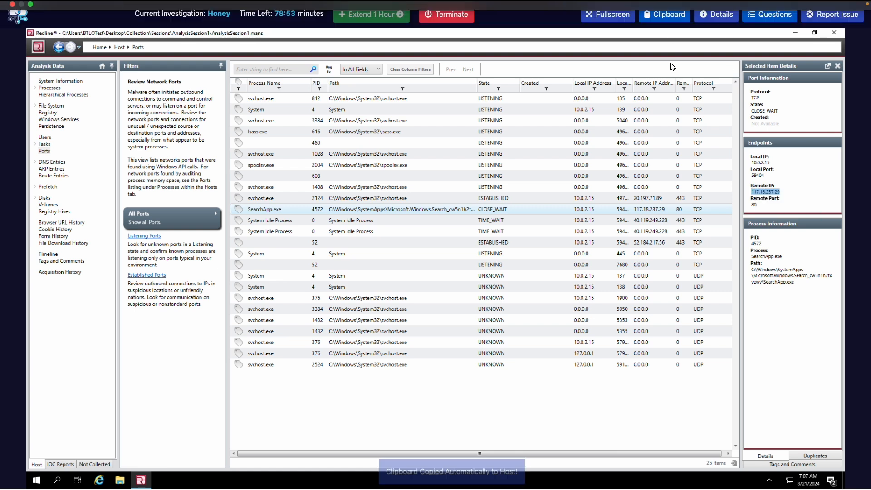
Check the copied address on the lab clipboard and submit 117.18.237.29 as the remote IP that differs from the others.
left_click(673, 15)
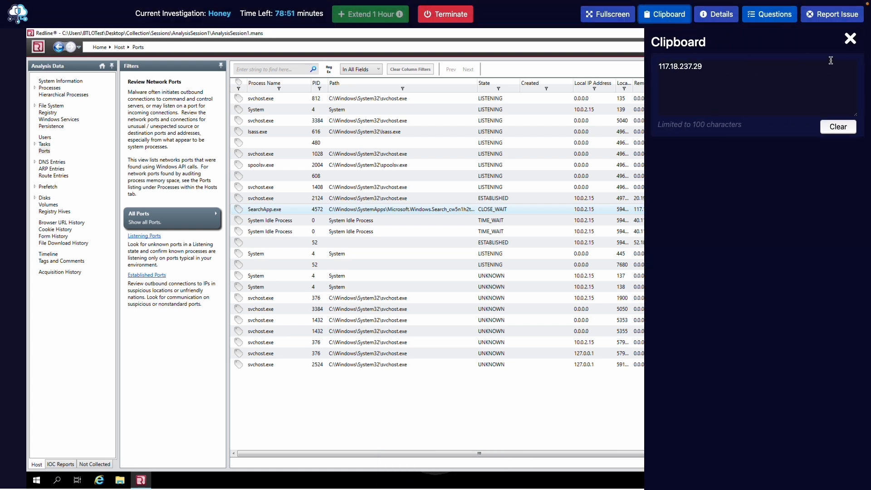
left_click(850, 38)
left_click(770, 15)
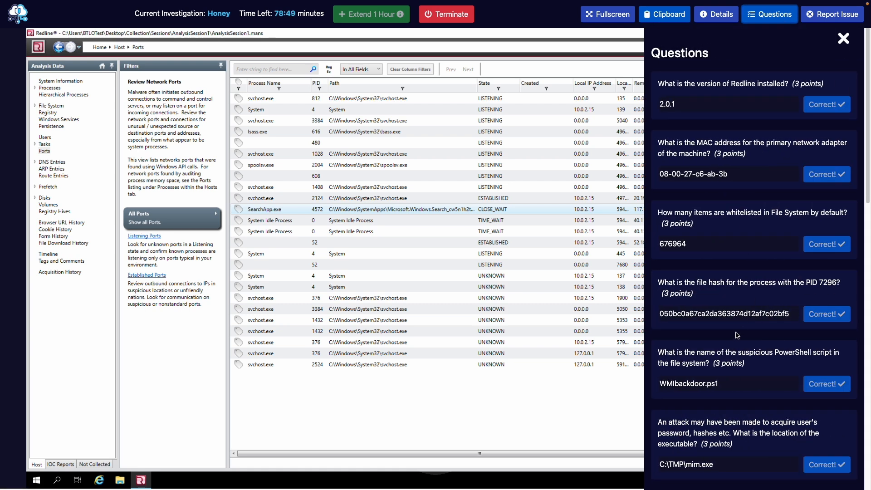
scroll(711, 376, "down", 8)
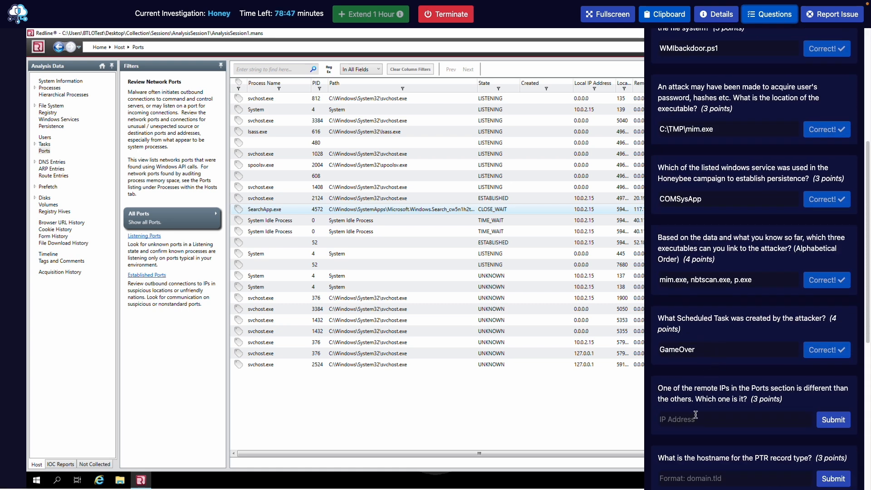
left_click(676, 419)
key("super+v")
left_click(826, 420)
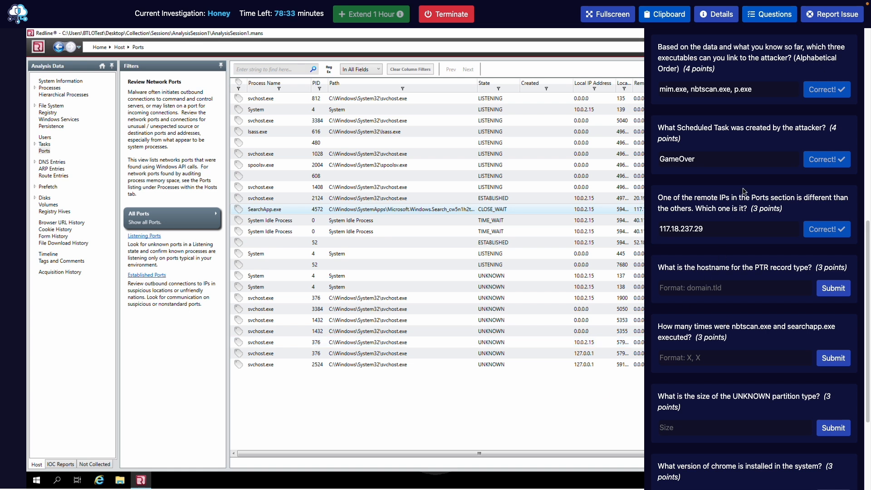
Open the host's DNS Entries in Redline and show the details of the PTR record to read its host.
left_click(751, 18)
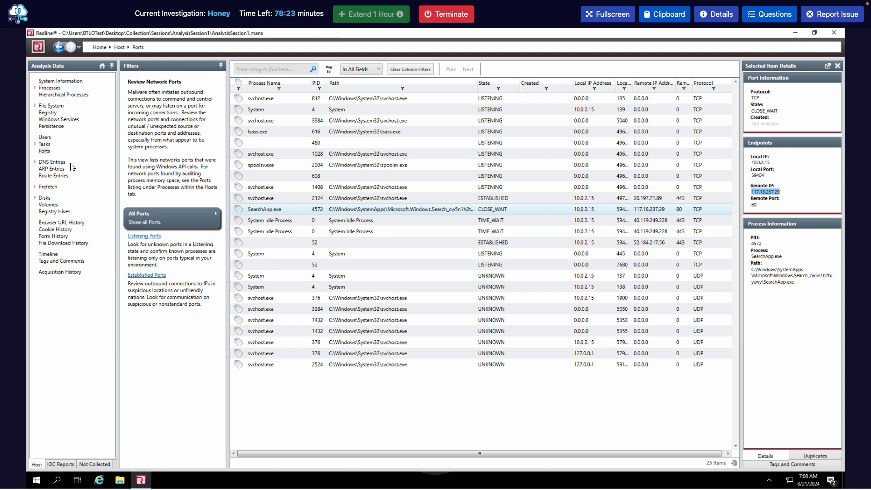
left_click(87, 164)
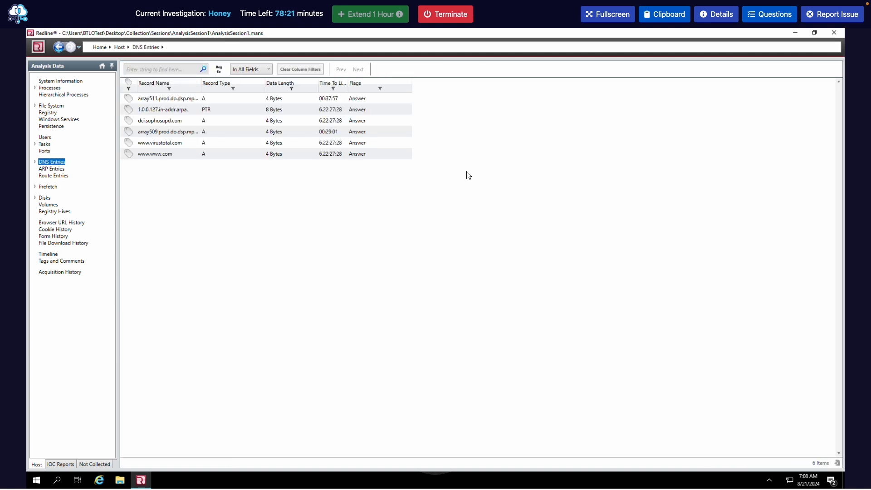
left_click(211, 113)
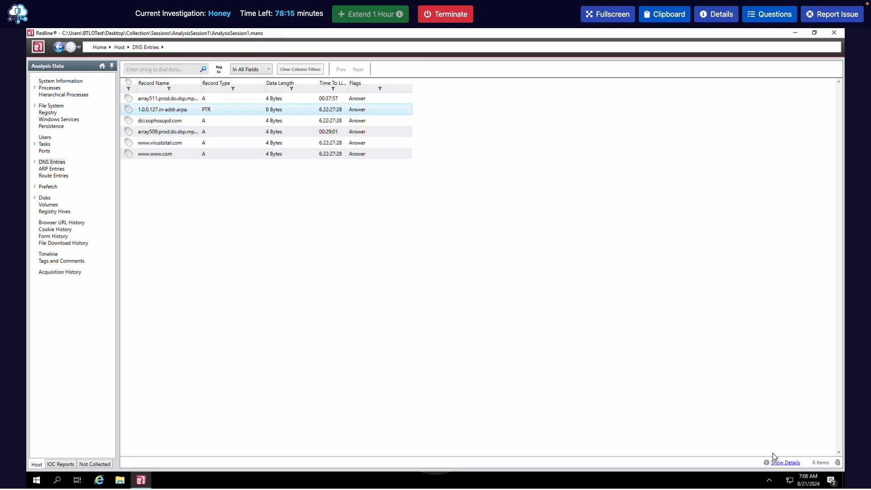
left_click(784, 463)
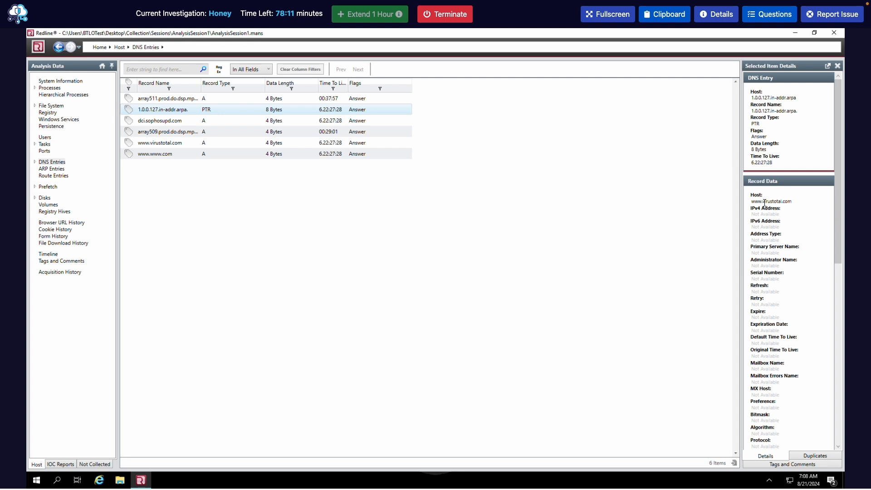
Submit virustotal.com as the hostname for the PTR record type and close the questions.
left_click(768, 14)
scroll(745, 275, "down", 10)
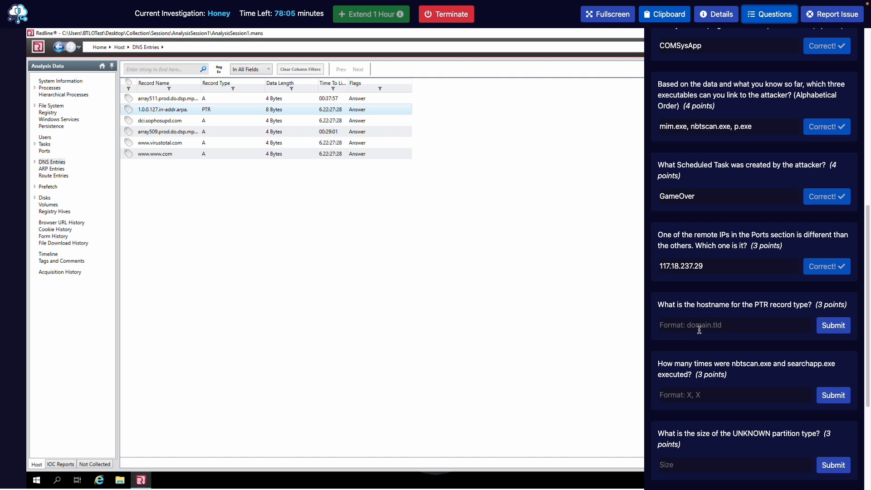
left_click(731, 329)
type("v")
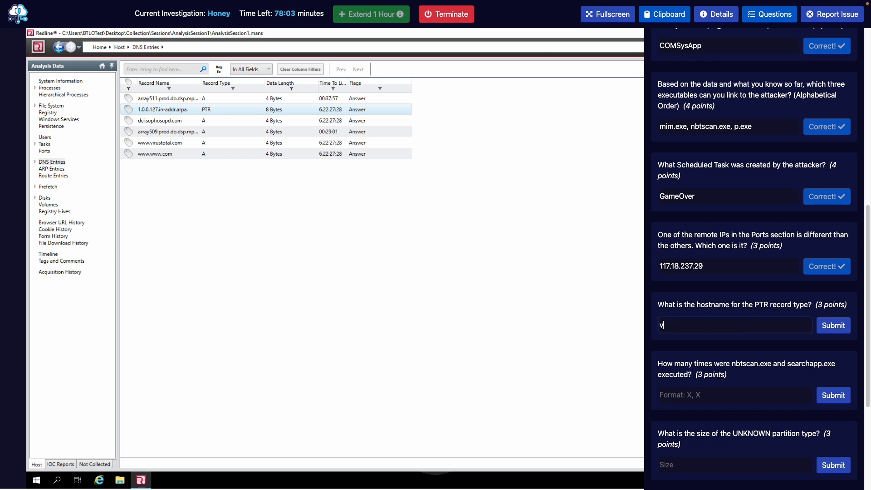
type("irustotal")
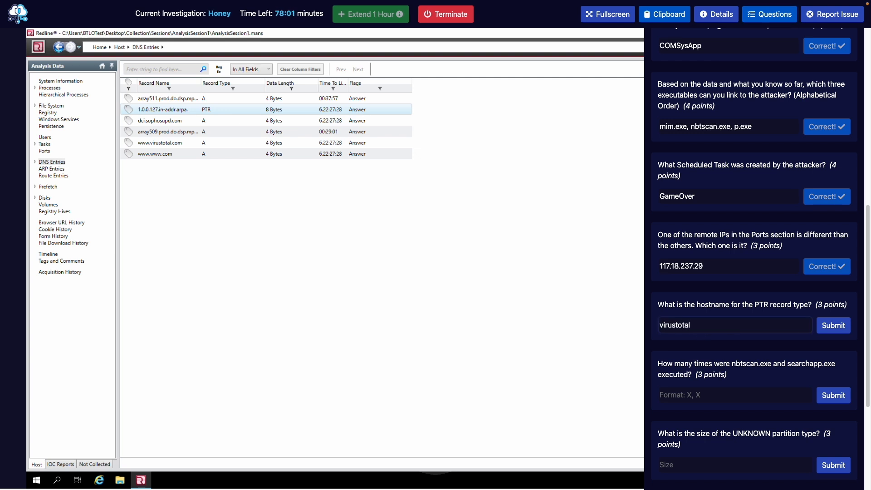
type(".com")
key("Return")
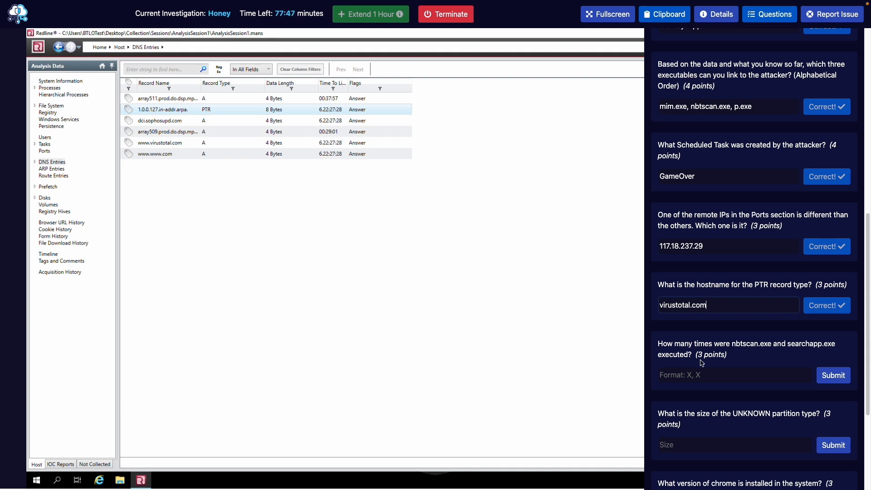
left_click(765, 16)
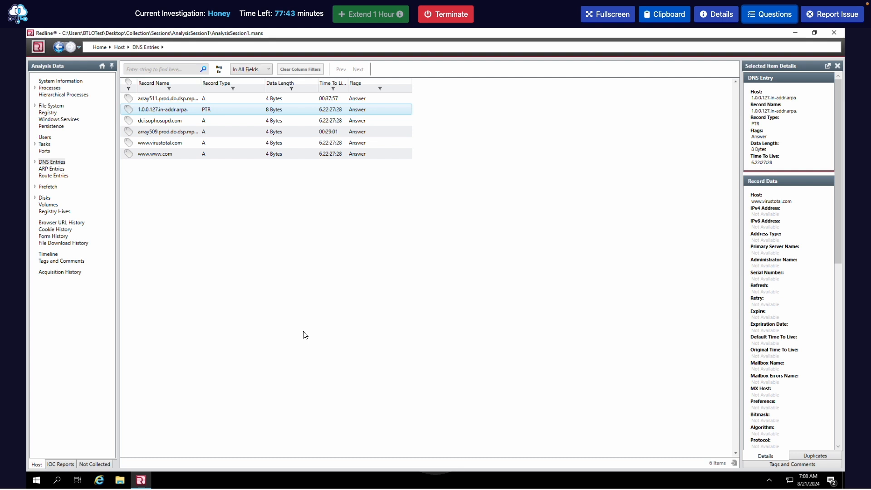
Open the host's Prefetch list, widen the Times Executed column and search the entries for nbtscan.
left_click(47, 186)
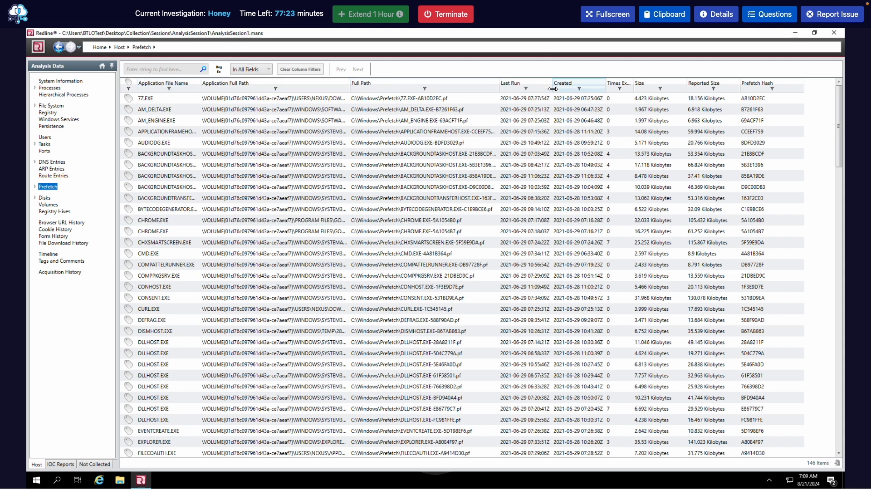
left_click_drag(637, 84, 682, 84)
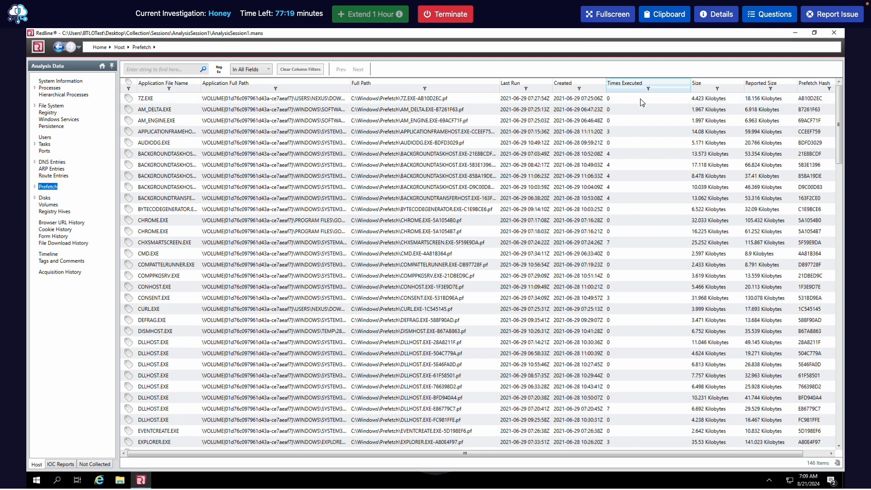
left_click(152, 71)
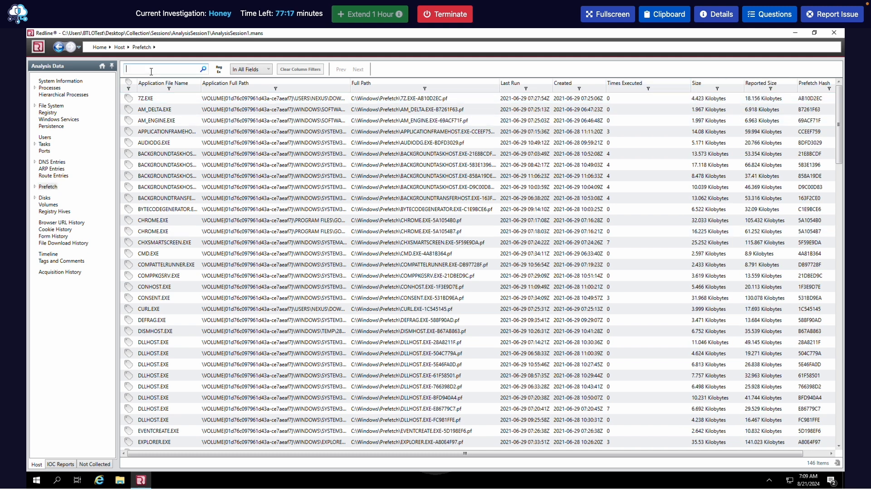
type("nbtscan")
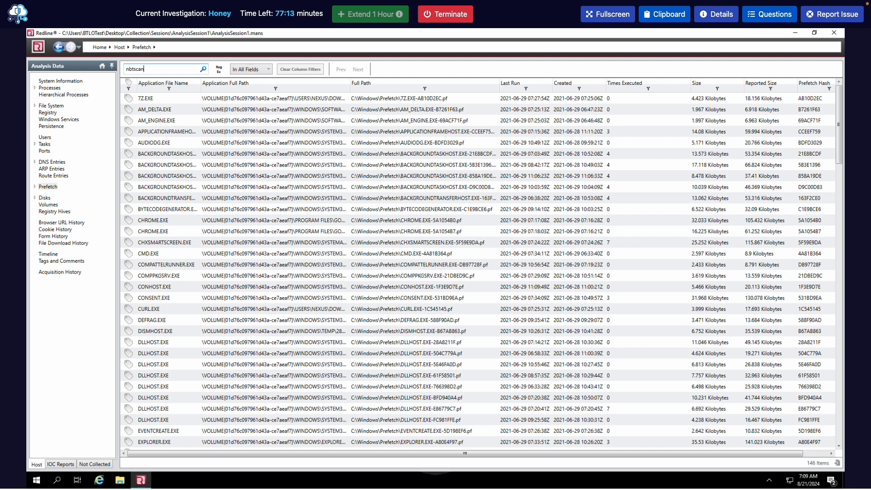
left_click(203, 68)
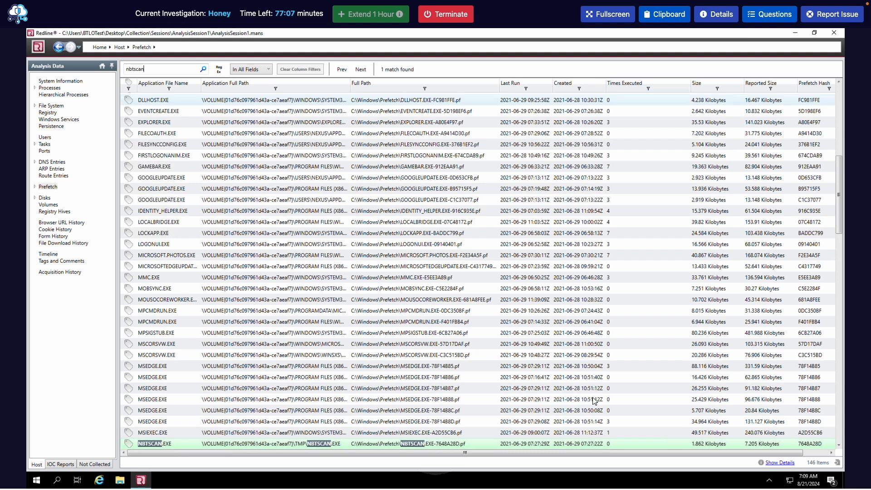
Replace the Prefetch search term with searchapp.exe and run the search to check its execution count.
left_click(184, 72)
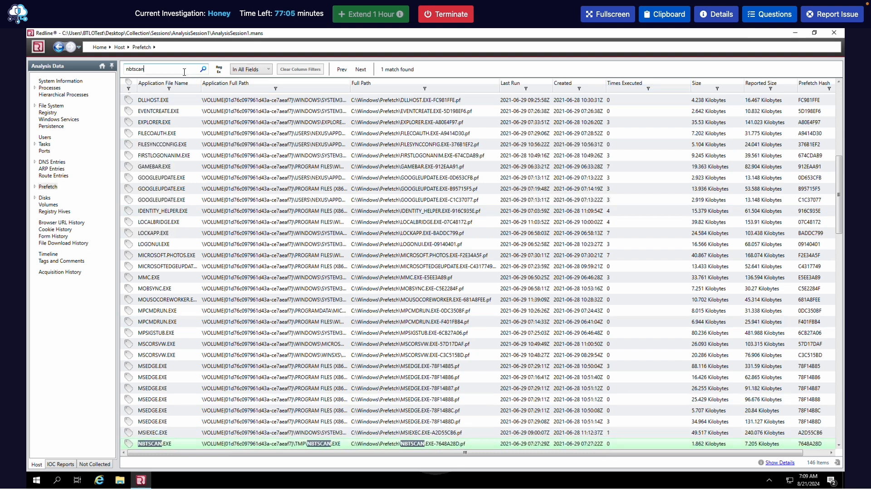
key("Return")
key("BackSpace")
key("BackSpace")
key("BackSpace")
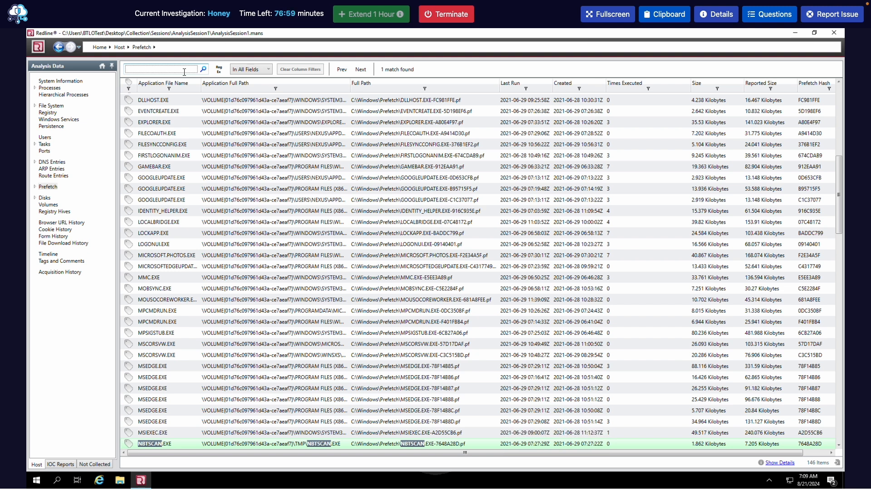
type("pp.exe")
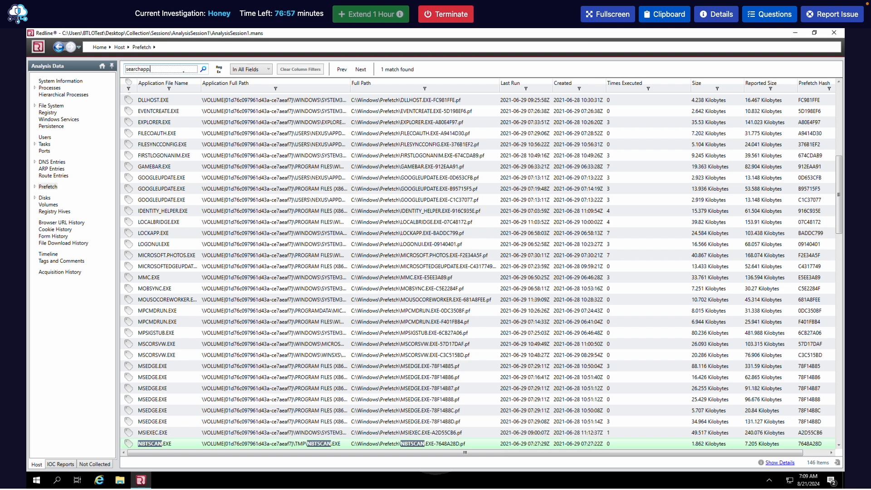
left_click(204, 69)
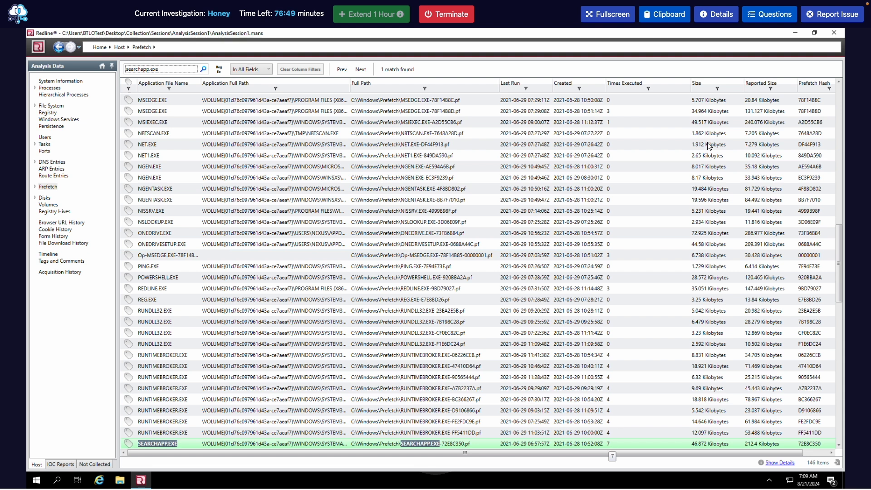
Submit 0, 7 as the execution counts of nbtscan.exe and searchapp.exe, read the following question and close the questions.
left_click(754, 19)
scroll(716, 392, "down", 10)
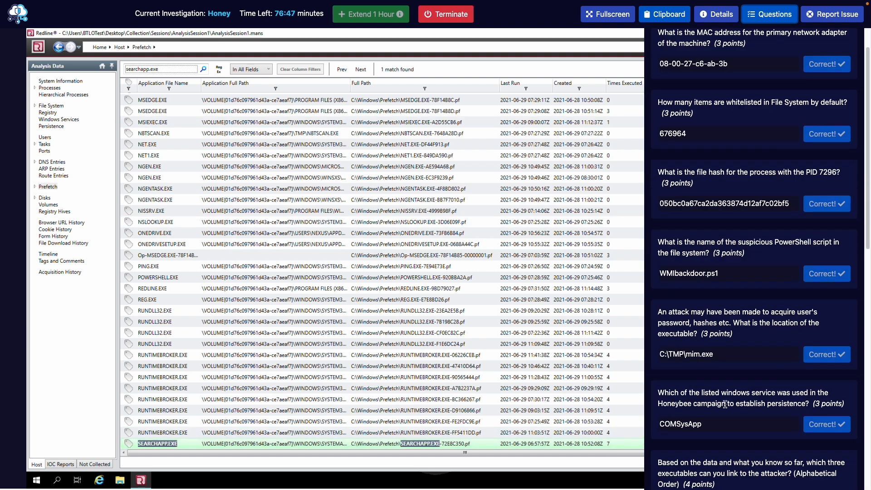
scroll(720, 410, "down", 1)
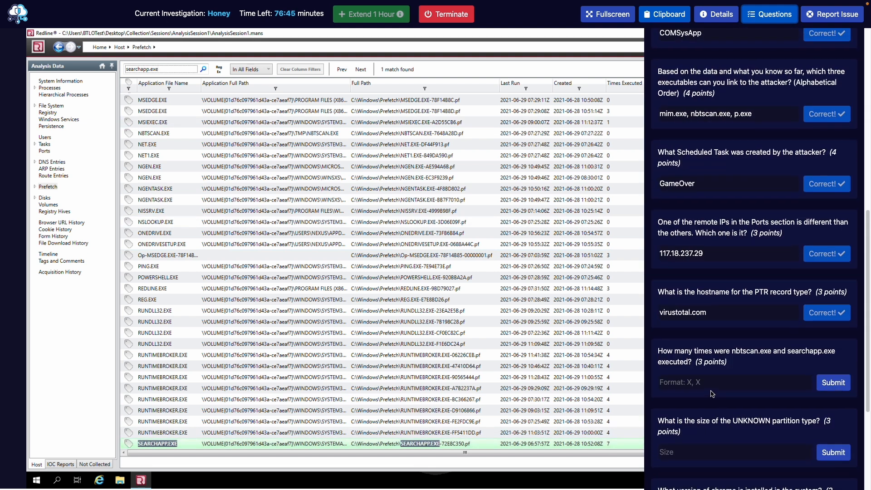
left_click(715, 384)
type("0, 7")
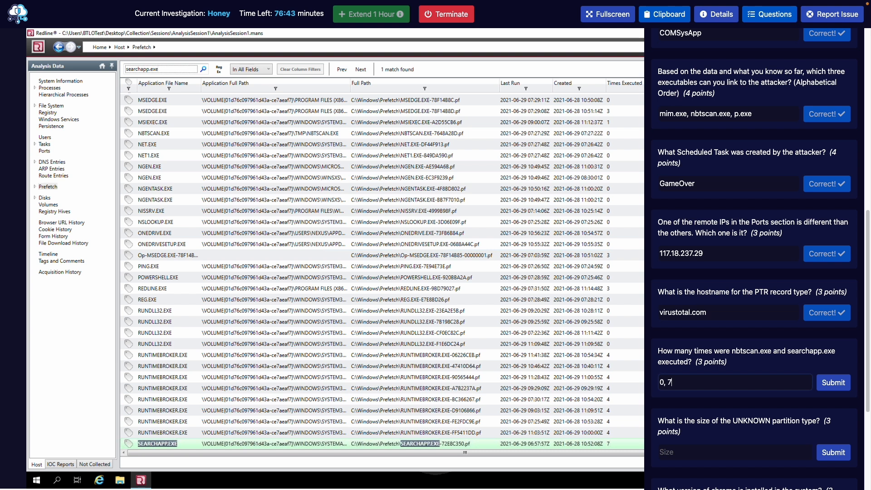
left_click(837, 387)
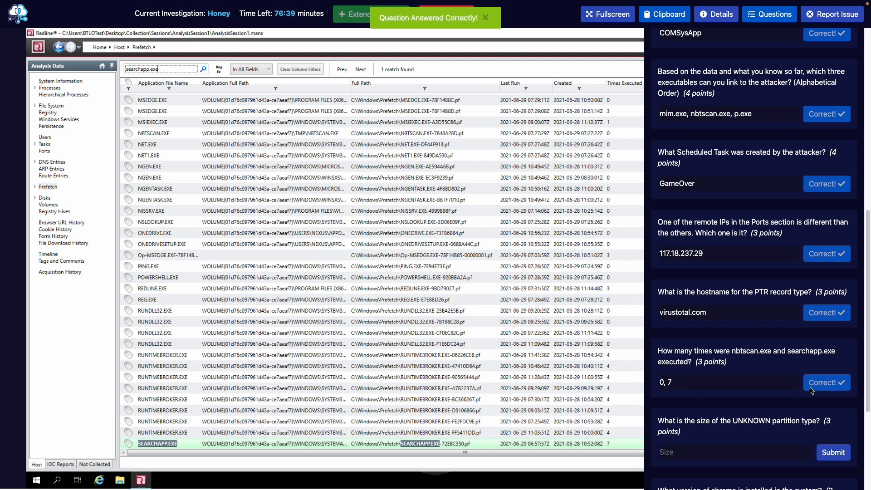
scroll(745, 345, "down", 3)
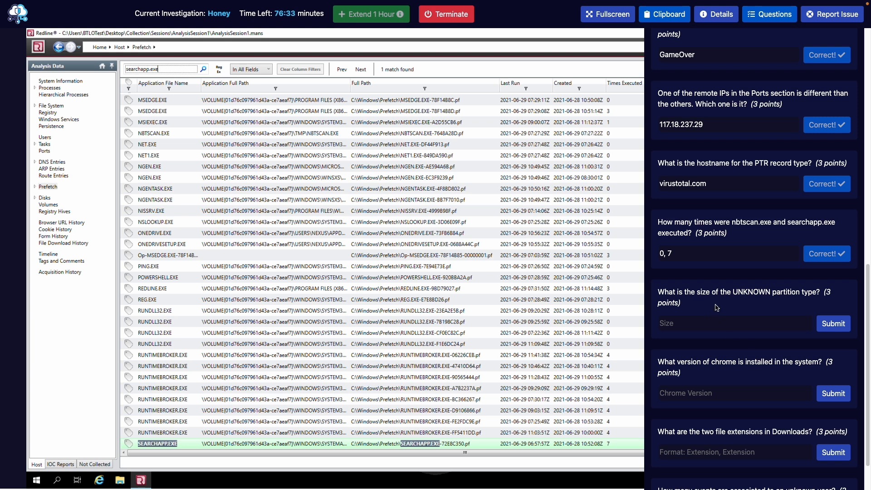
left_click(763, 20)
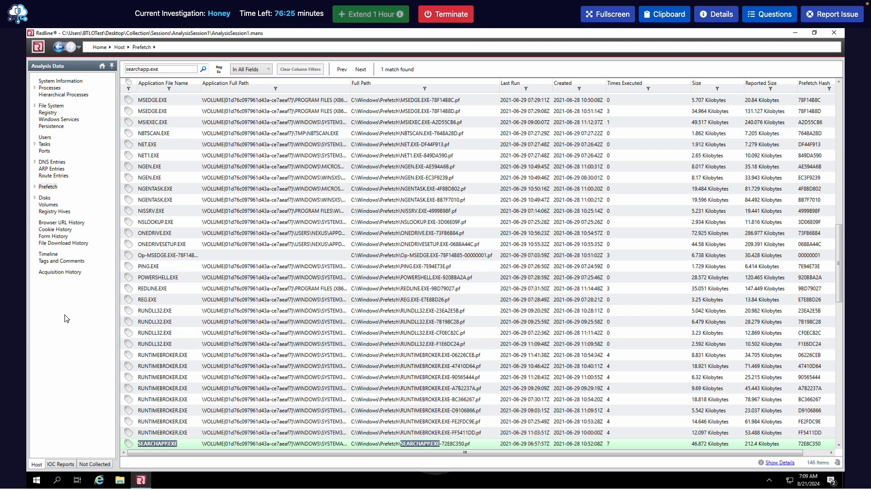
Open the Partitions list under the host's Disks to check the UNKNOWN partition's length.
left_click(44, 198)
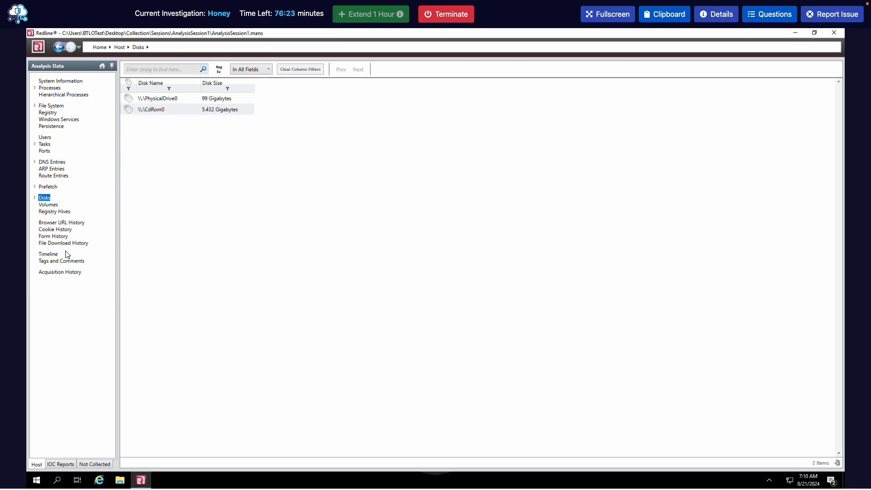
left_click(35, 198)
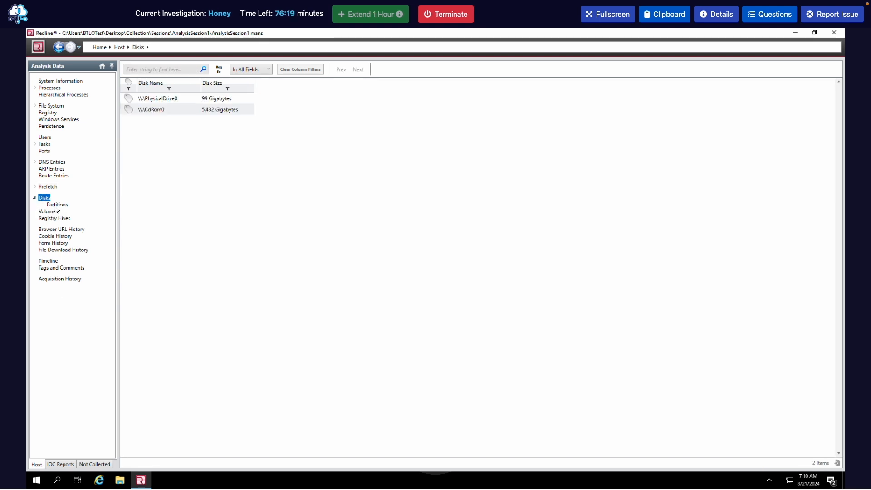
left_click(57, 205)
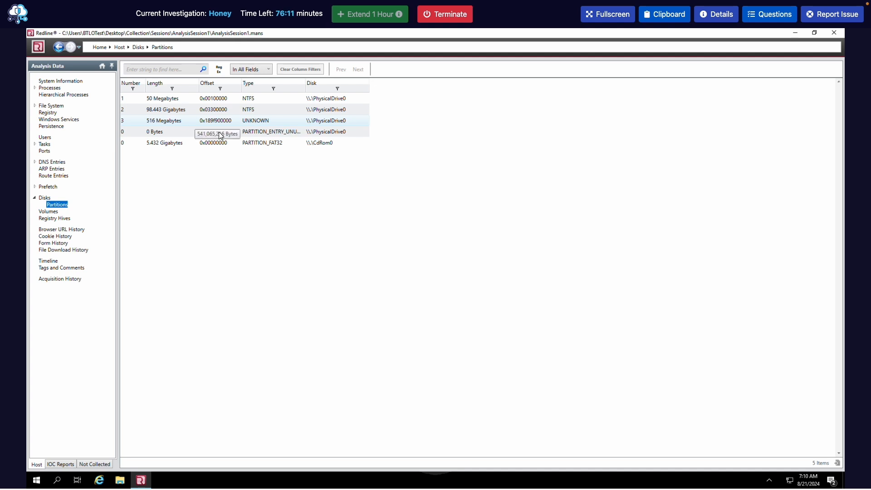
Submit 516 as the size of the UNKNOWN partition type, read the Chrome version question and close the questions.
left_click(770, 14)
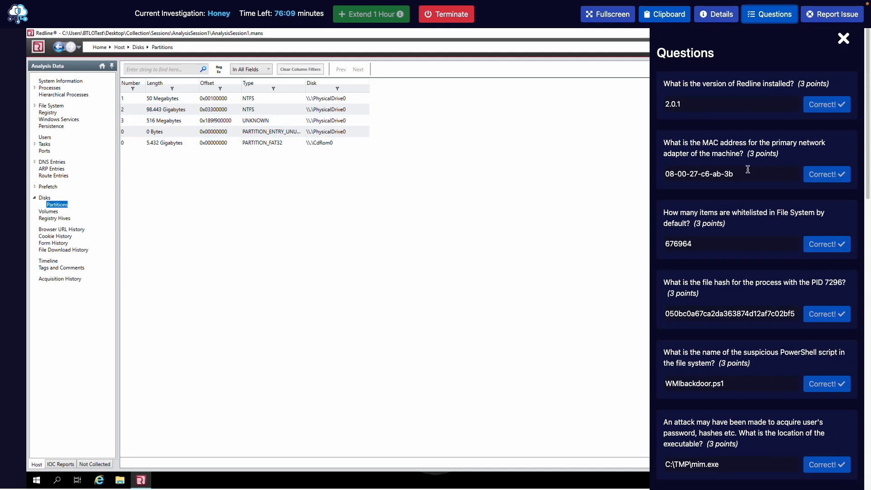
scroll(704, 431, "down", 3)
scroll(704, 431, "down", 3)
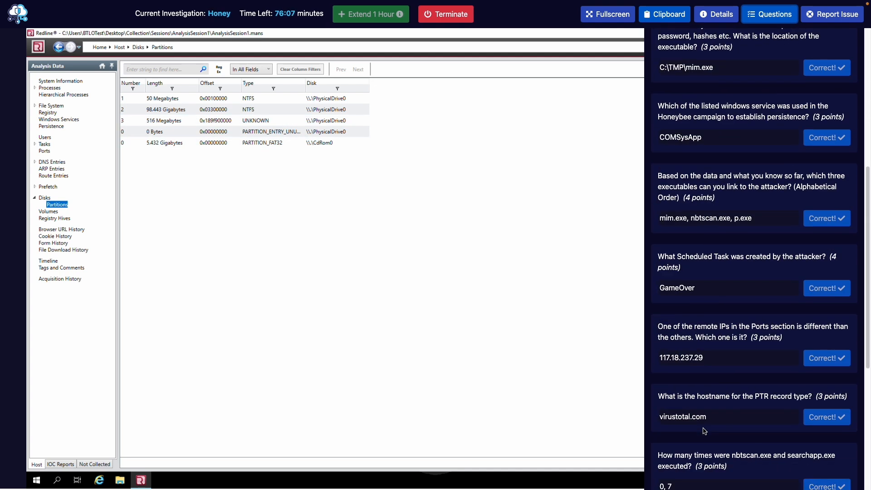
scroll(704, 430, "down", 3)
scroll(705, 430, "down", 1)
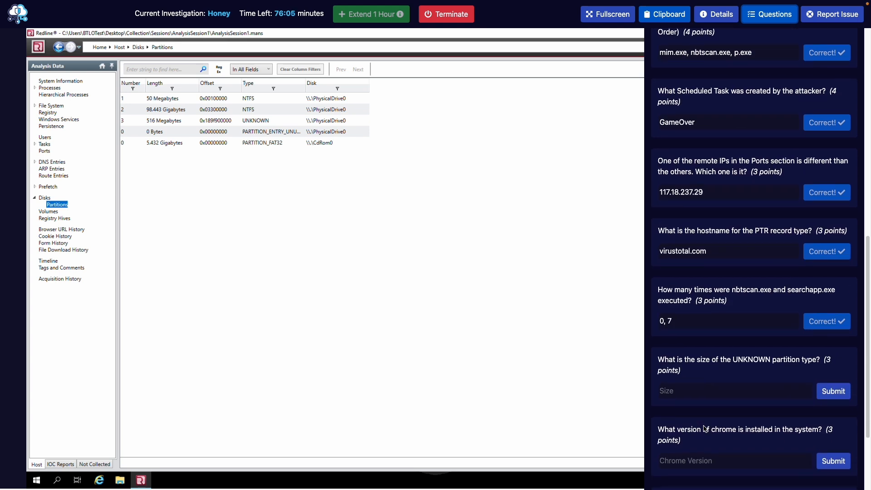
left_click(697, 397)
type("516")
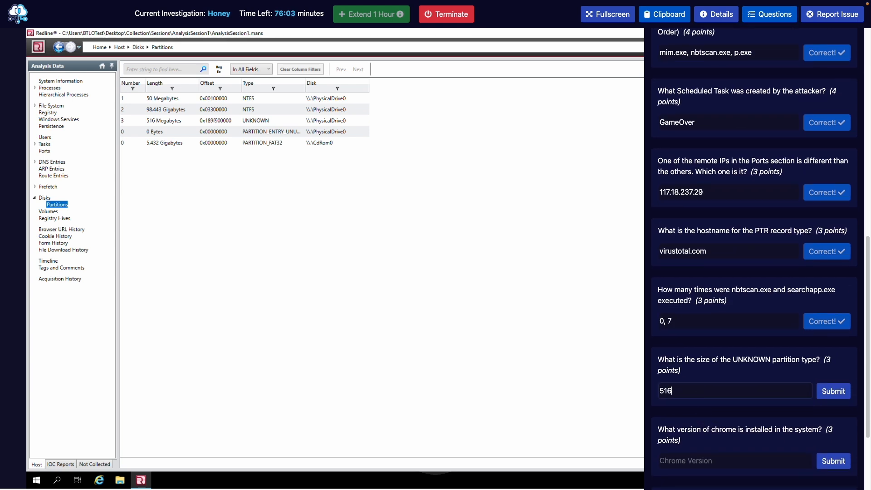
left_click(822, 398)
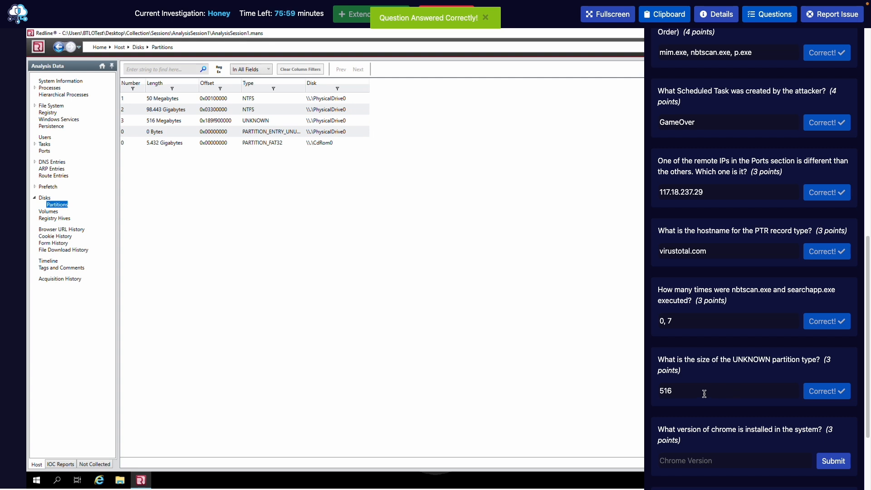
scroll(704, 394, "down", 2)
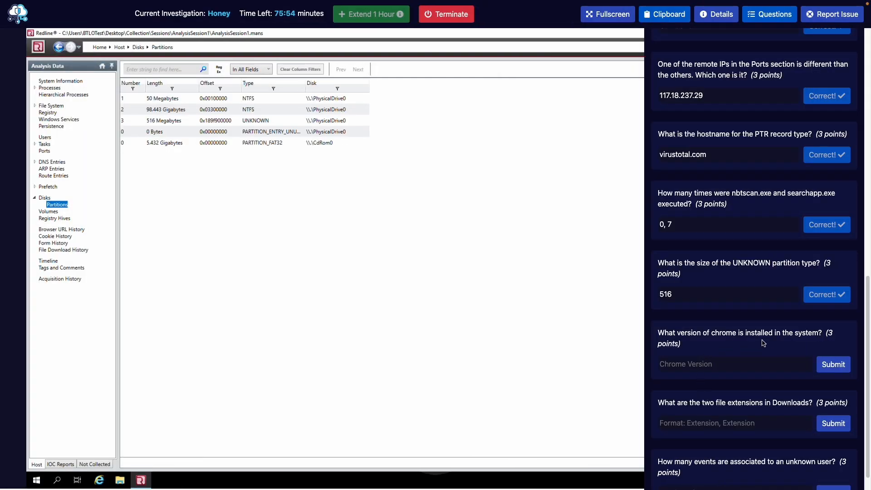
left_click(759, 18)
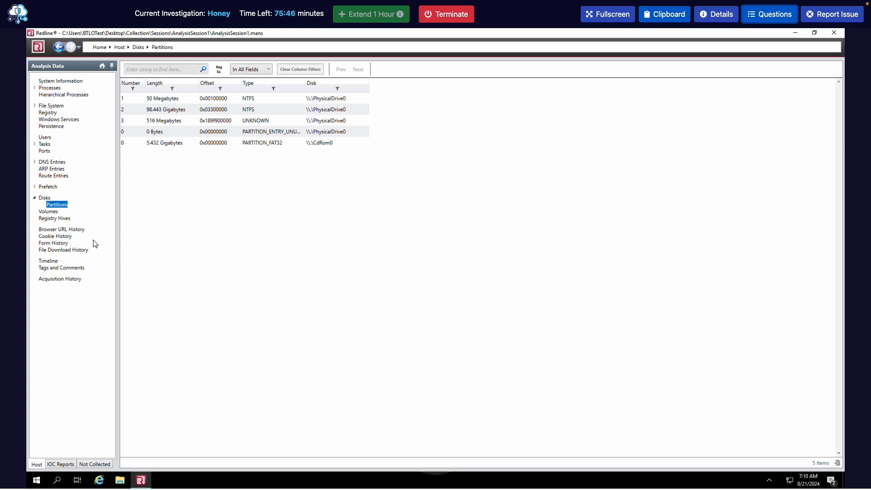
Check the browser version in the Browser URL History, submit 91.0.4472.124 as the installed Chrome version and close the questions.
left_click(55, 231)
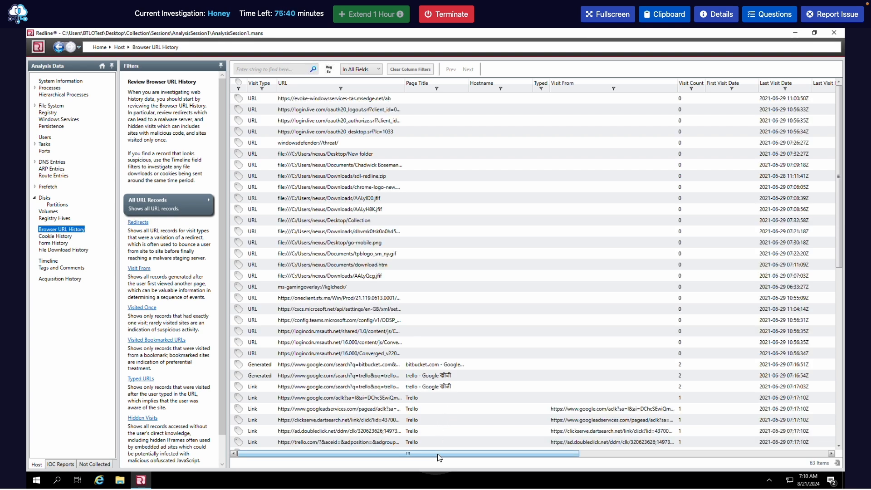
left_click_drag(439, 458, 761, 459)
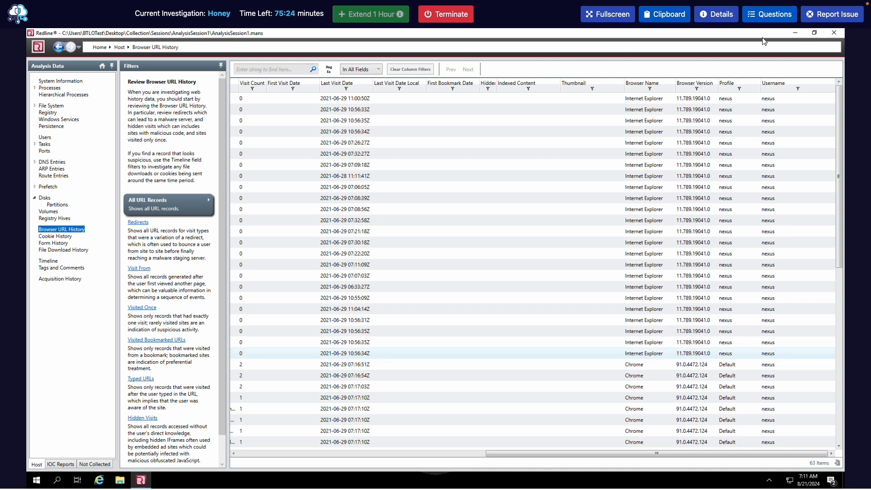
left_click(770, 14)
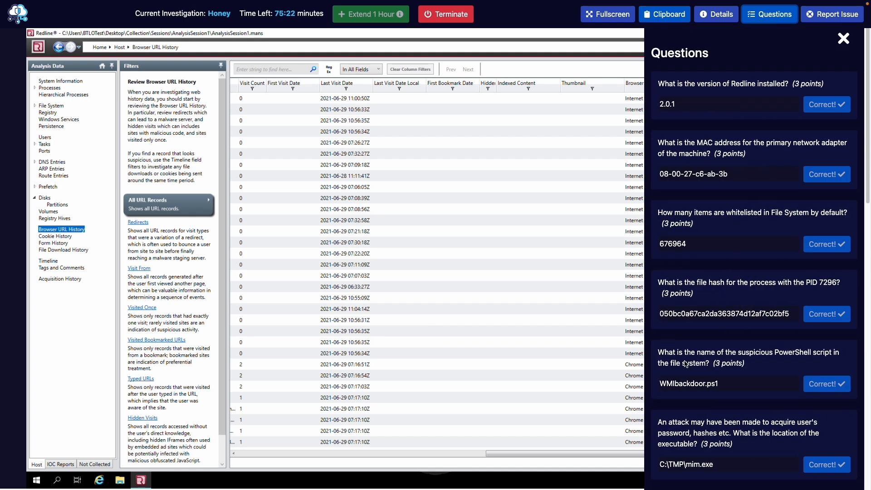
scroll(686, 363, "down", 15)
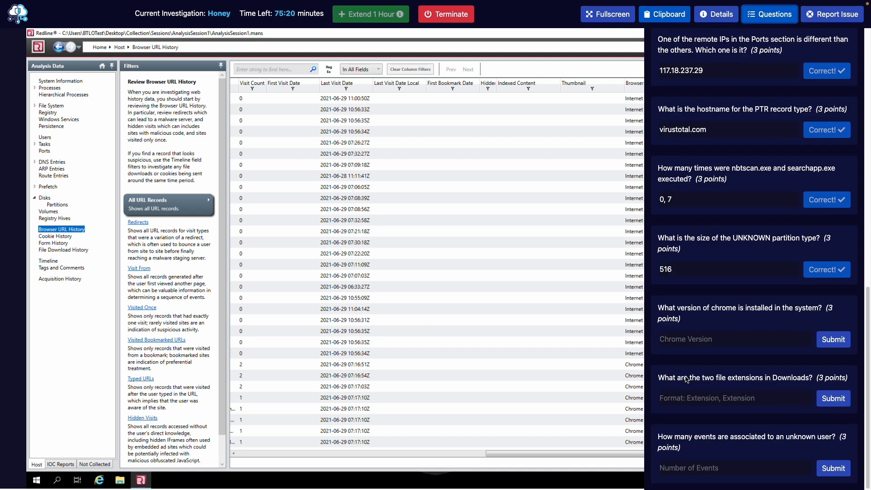
left_click(682, 340)
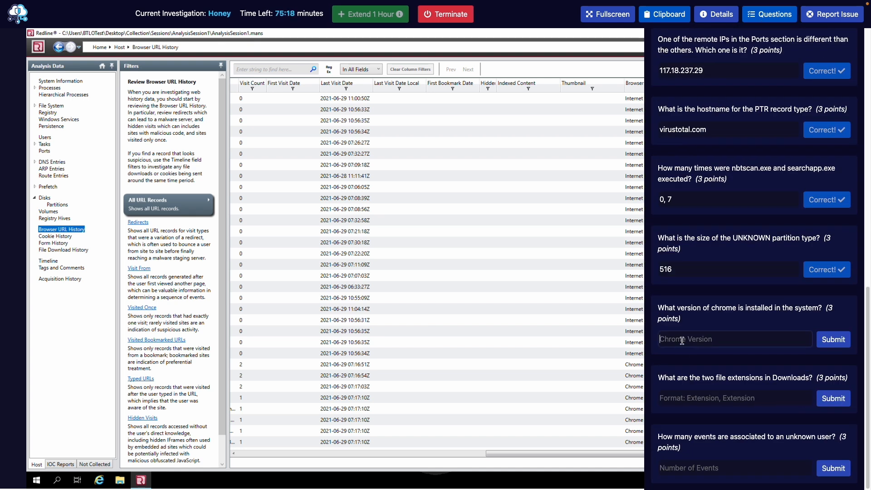
type("91.0.4472.12")
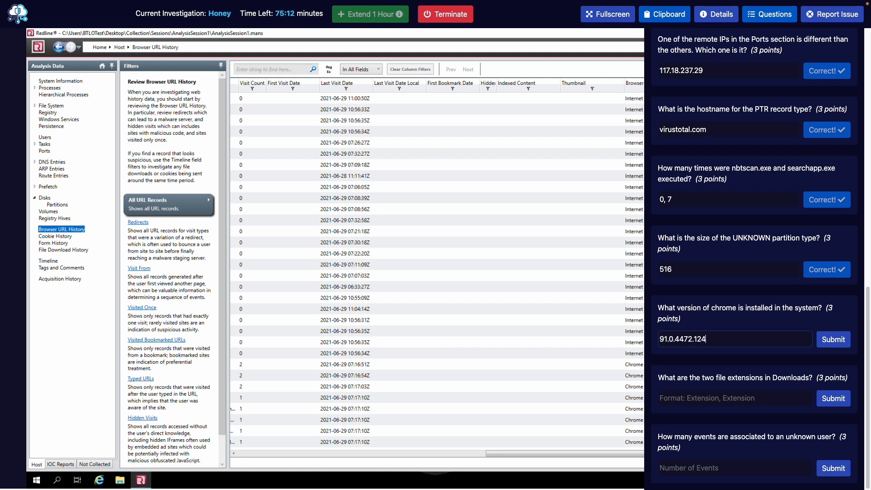
type("4")
left_click(827, 341)
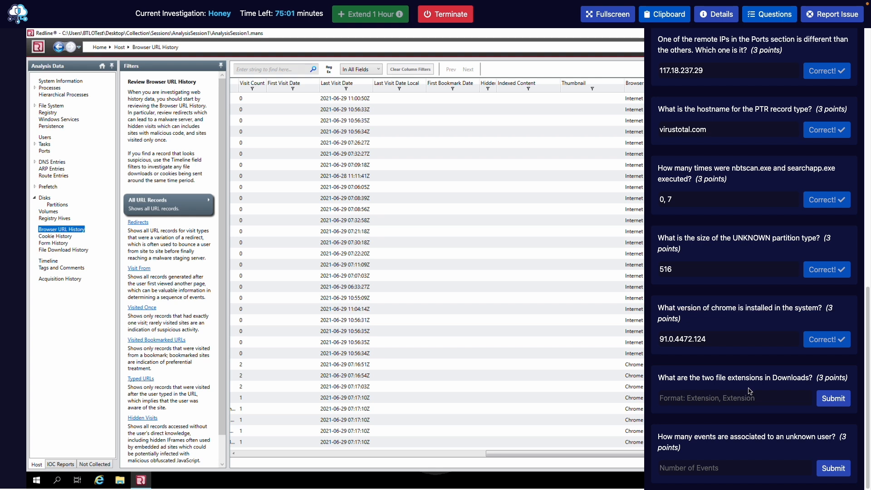
left_click(777, 18)
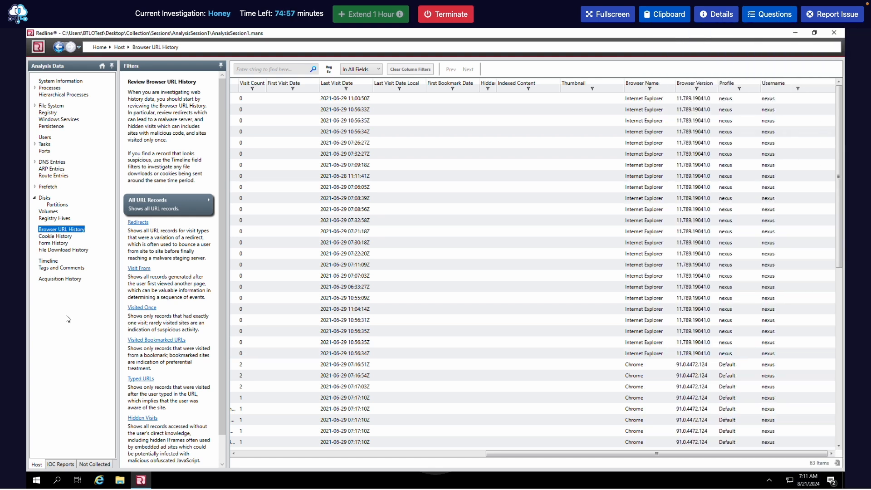
Open the File Download History and widen the File Name column to read the downloaded files' extensions.
left_click(76, 251)
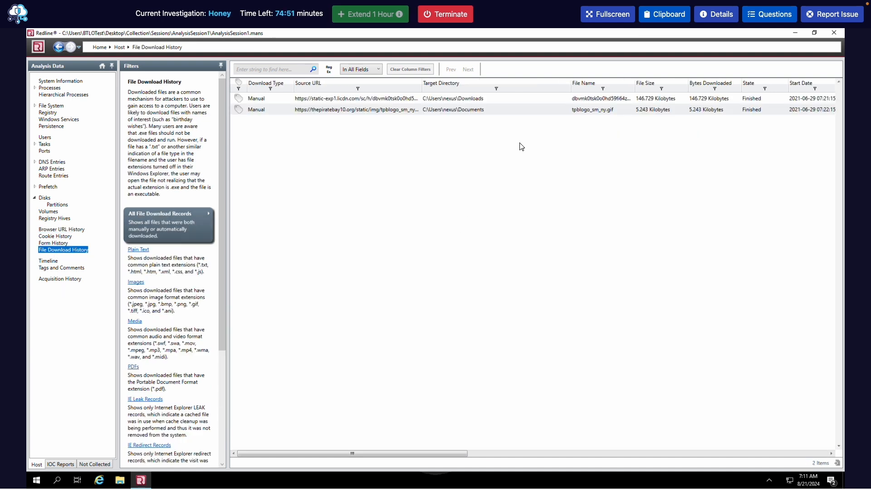
left_click_drag(636, 84, 711, 84)
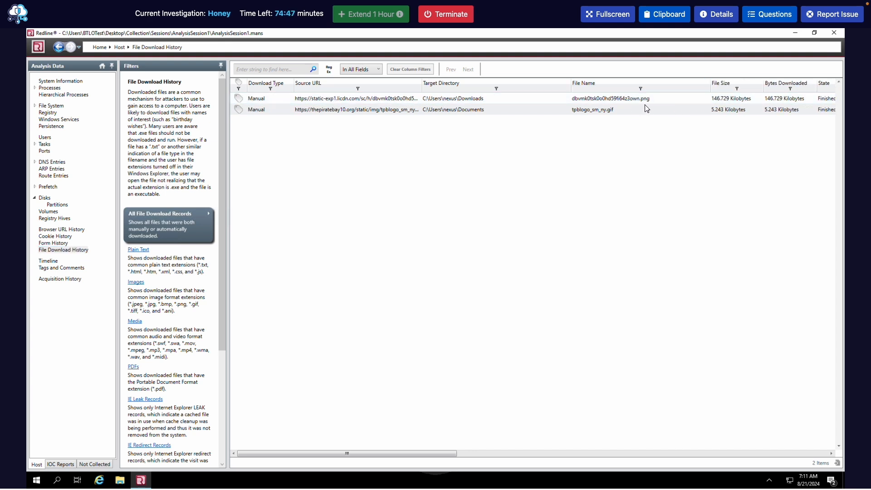
Submit png, gif as the two file extensions in Downloads, read the unknown-user events question and close the questions.
left_click(646, 109)
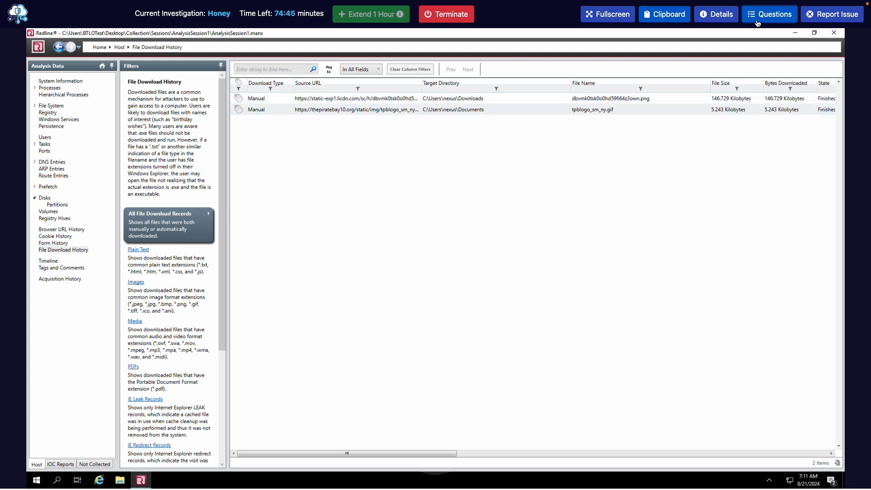
left_click(770, 14)
scroll(719, 423, "down", 2)
scroll(719, 422, "down", 5)
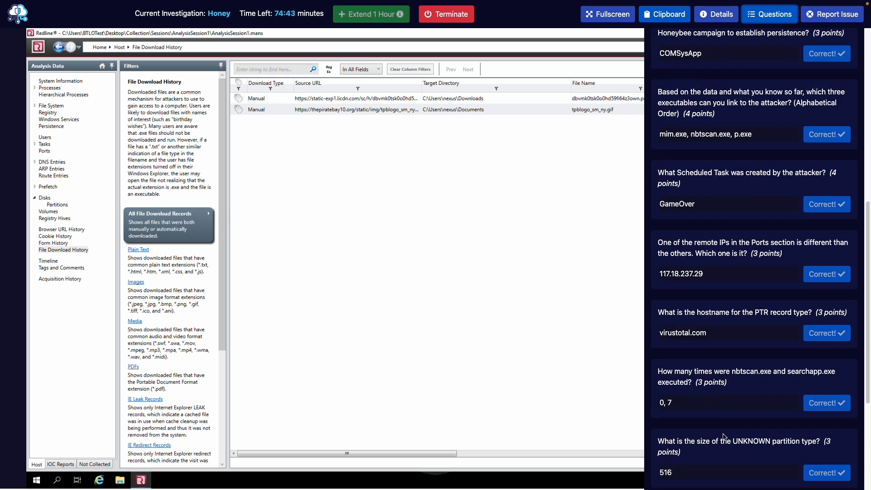
scroll(717, 427, "down", 4)
left_click(708, 396)
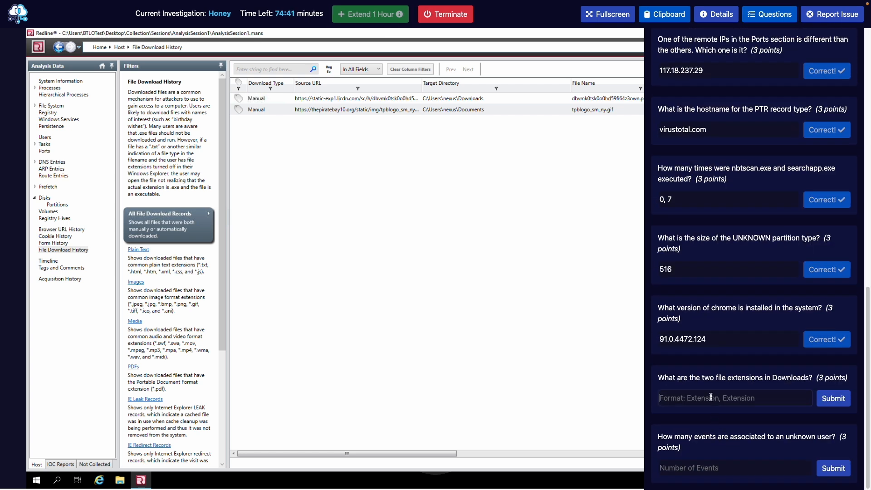
type("png, gif")
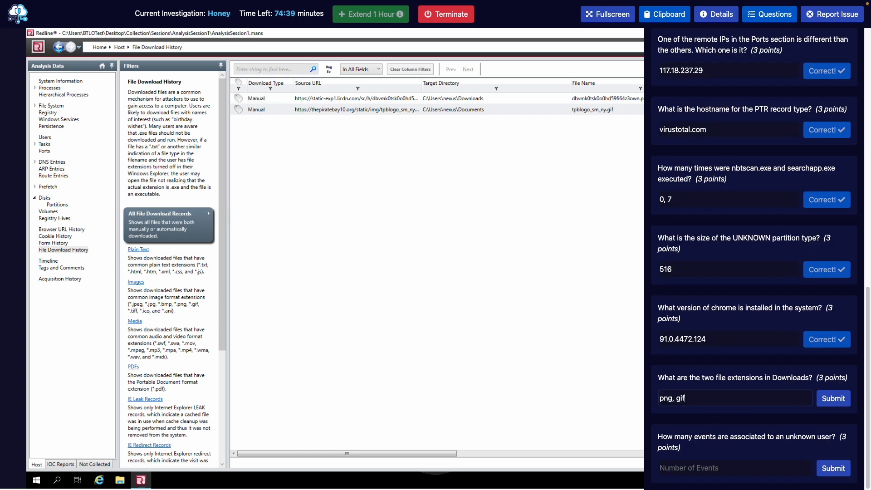
left_click(826, 398)
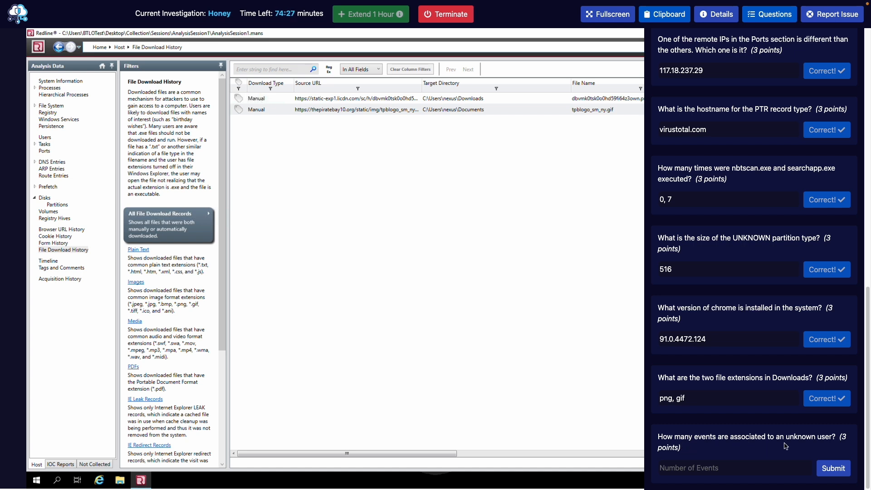
left_click(774, 20)
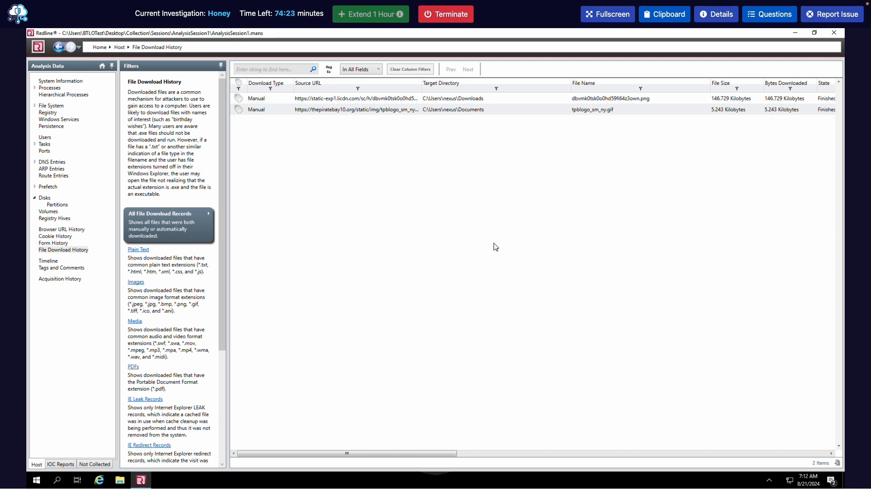
Review the host's user accounts and search the Timeline for ghostie.
left_click(45, 138)
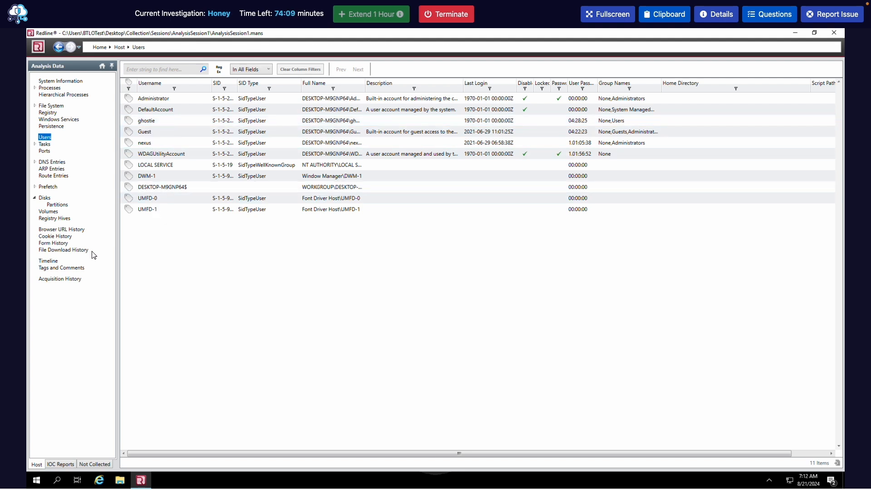
left_click(50, 262)
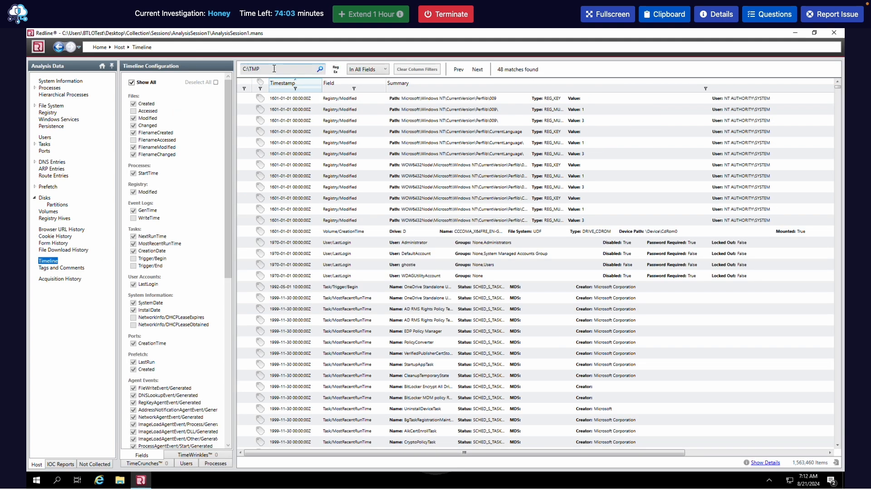
double_click(274, 69)
key("BackSpace")
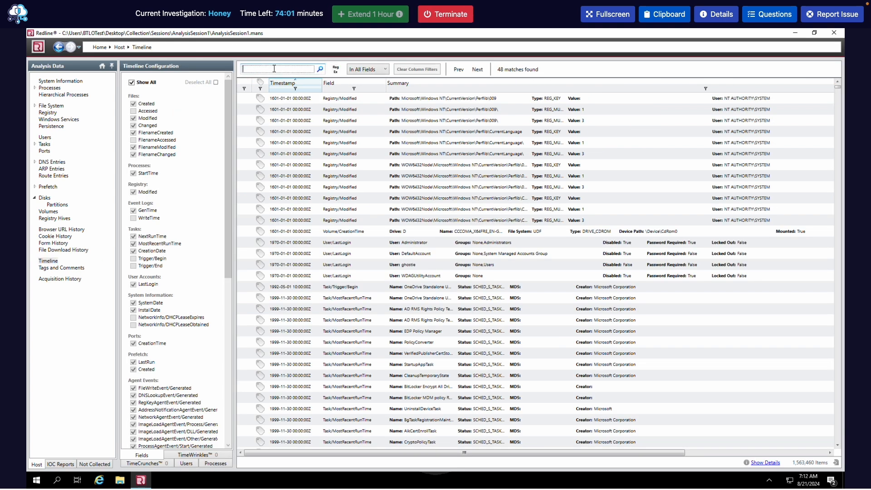
type("ghostie")
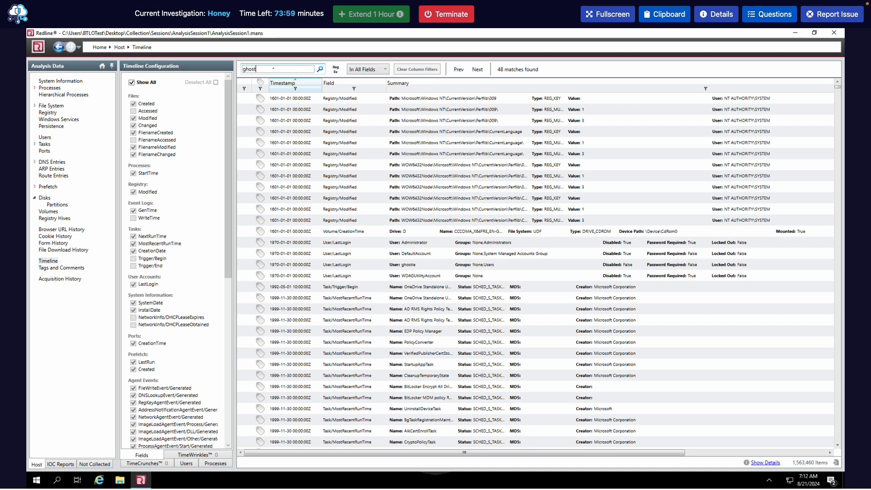
left_click(320, 70)
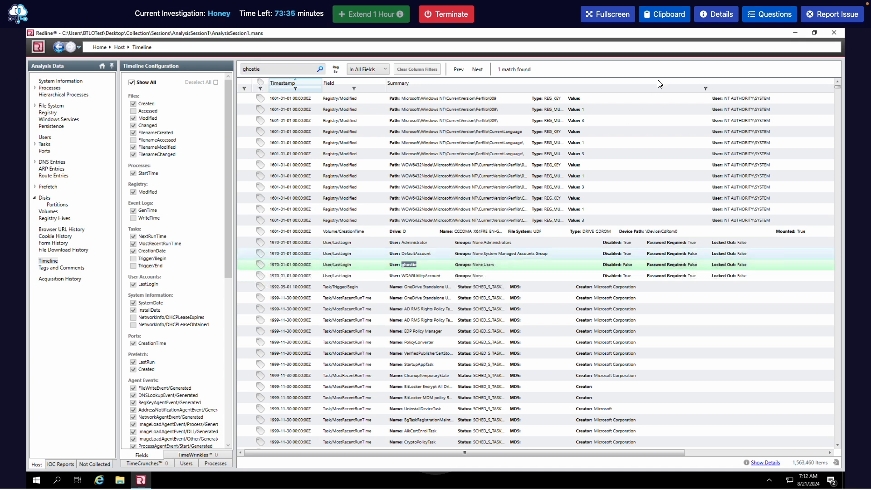
Try submitting 1 as the number of events associated with an unknown user, clear the answer and close the questions.
left_click(770, 14)
scroll(705, 334, "down", 10)
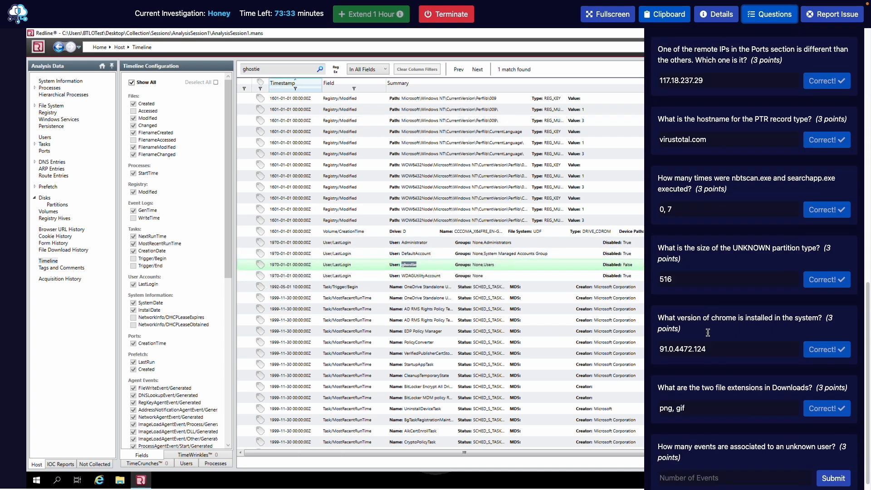
left_click(716, 463)
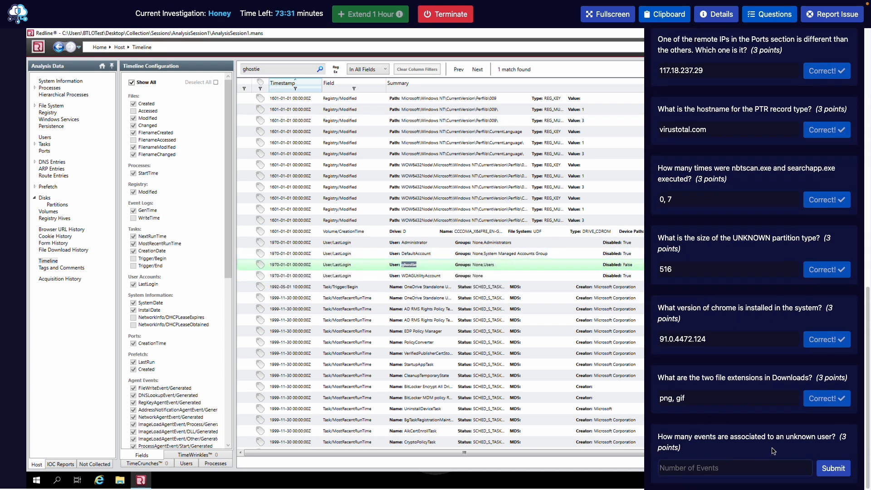
type("1")
left_click(819, 466)
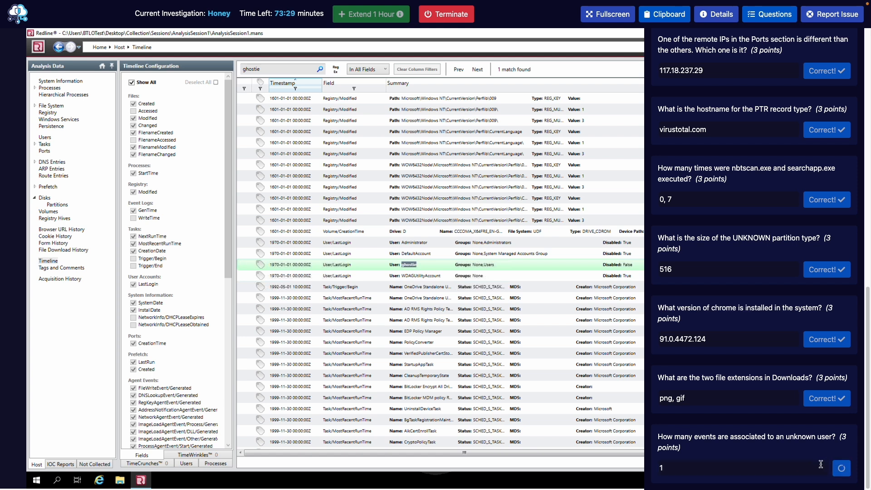
left_click(794, 469)
key("BackSpace")
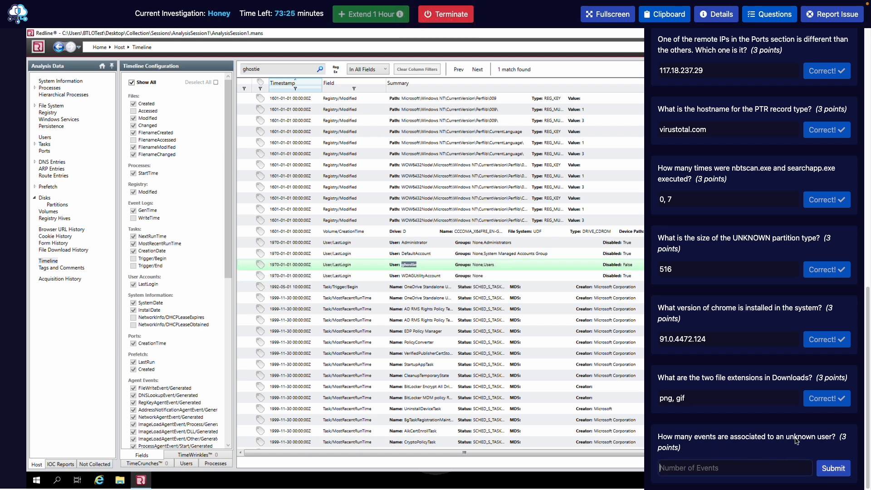
left_click(770, 17)
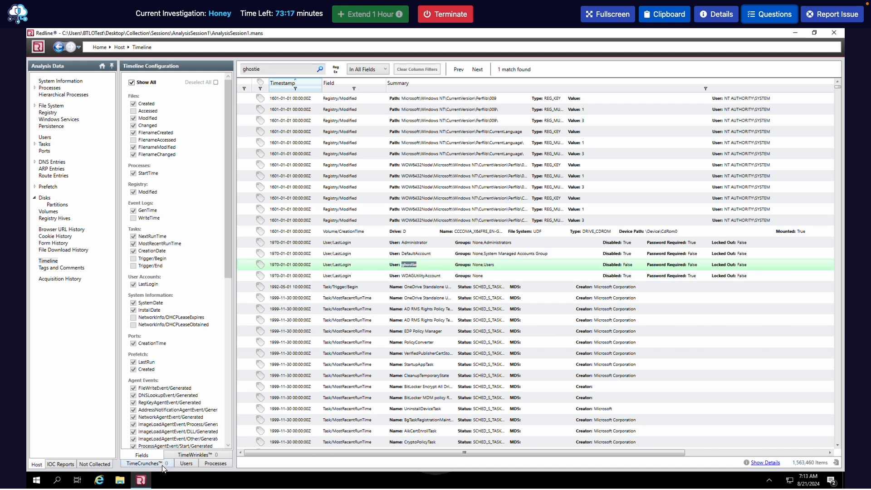
Filter the Timeline by user to show only events associated with (unknown).
left_click(184, 462)
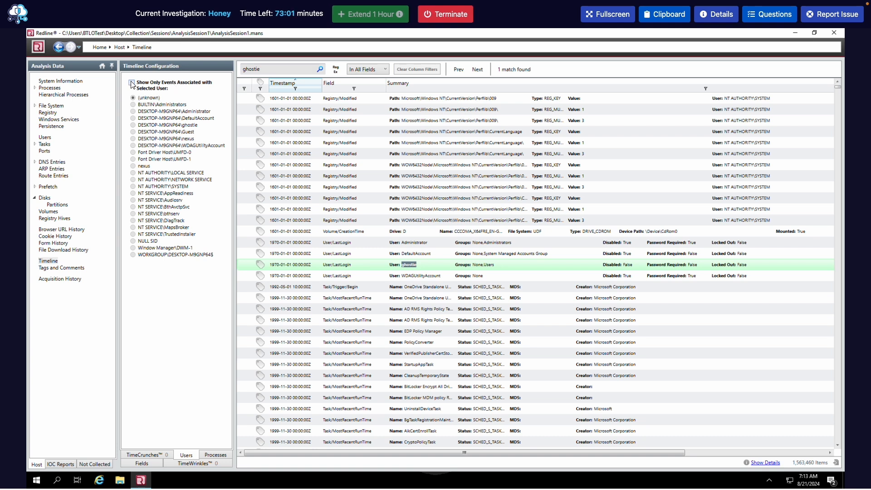
left_click(131, 83)
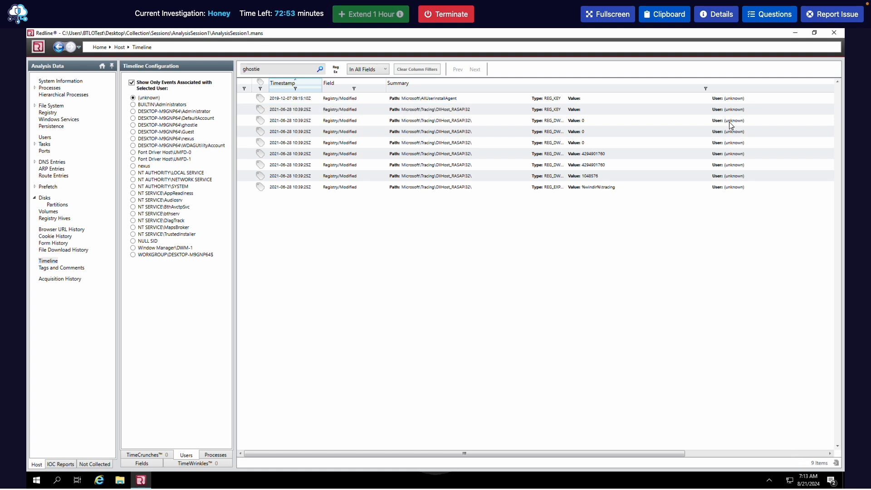
Submit 9 as the number of events associated with an unknown user.
left_click(760, 19)
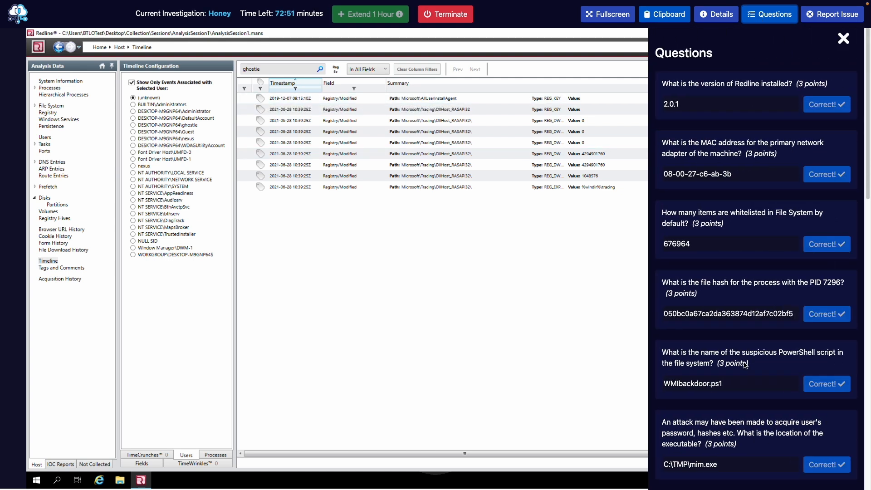
scroll(729, 447, "down", 10)
left_click(719, 467)
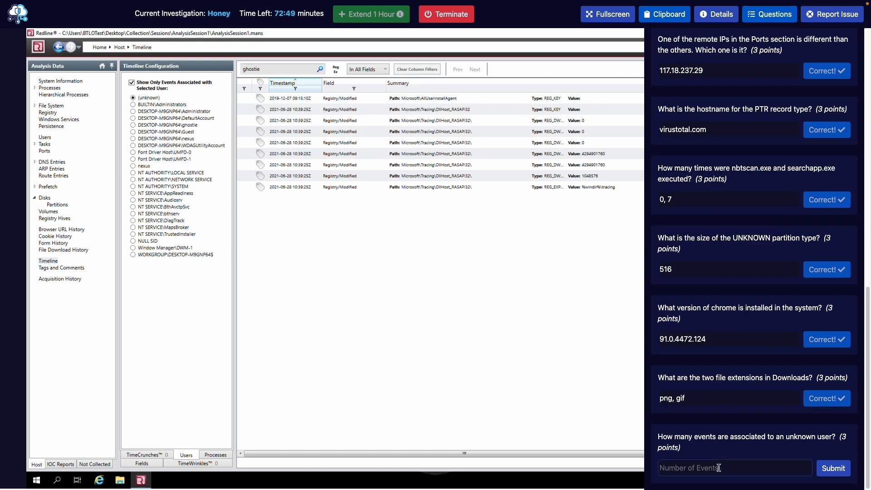
type("9")
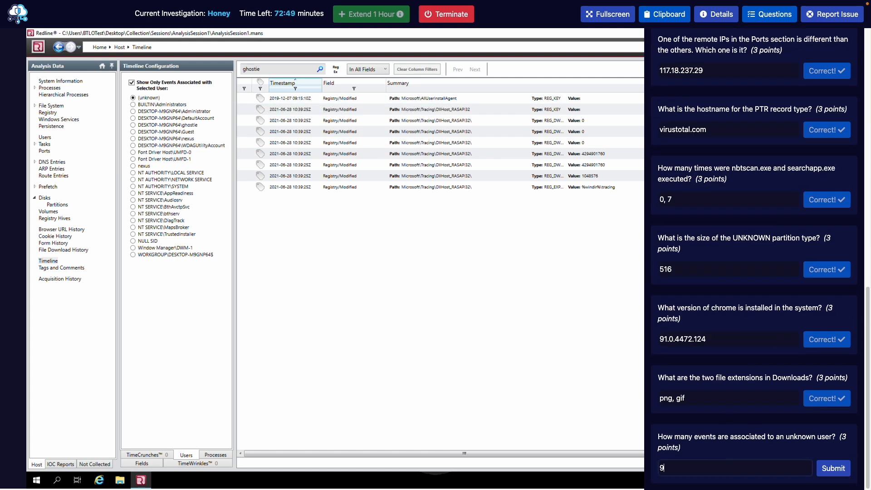
left_click(831, 470)
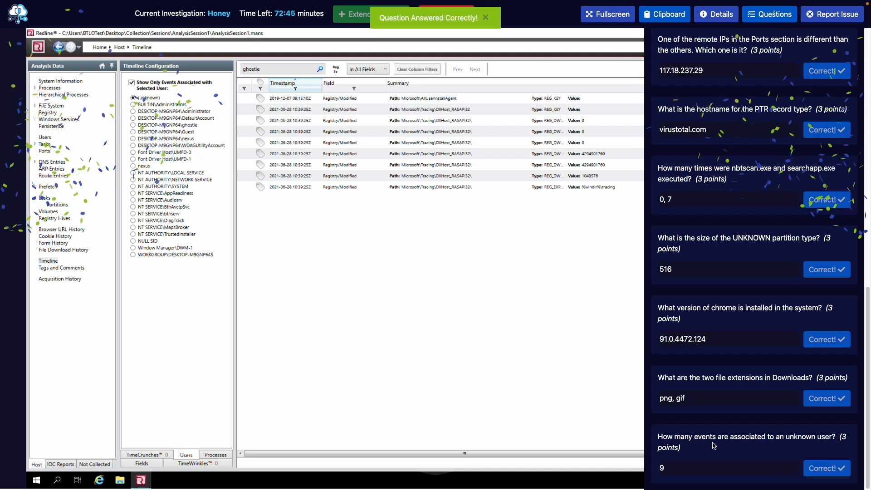